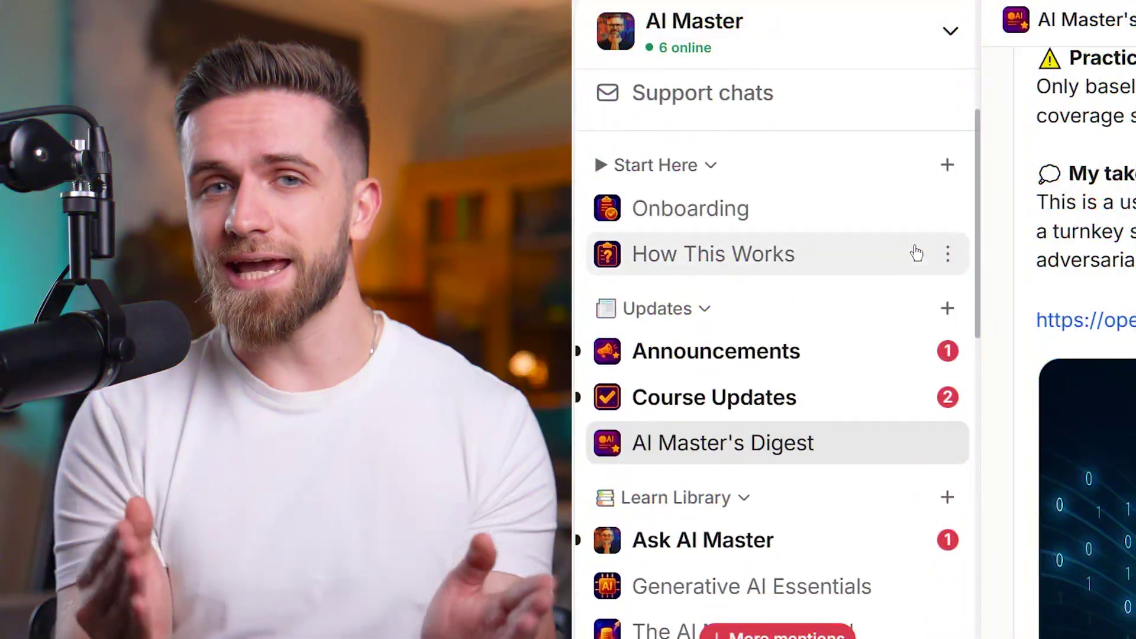
scroll(875, 233, down, 3)
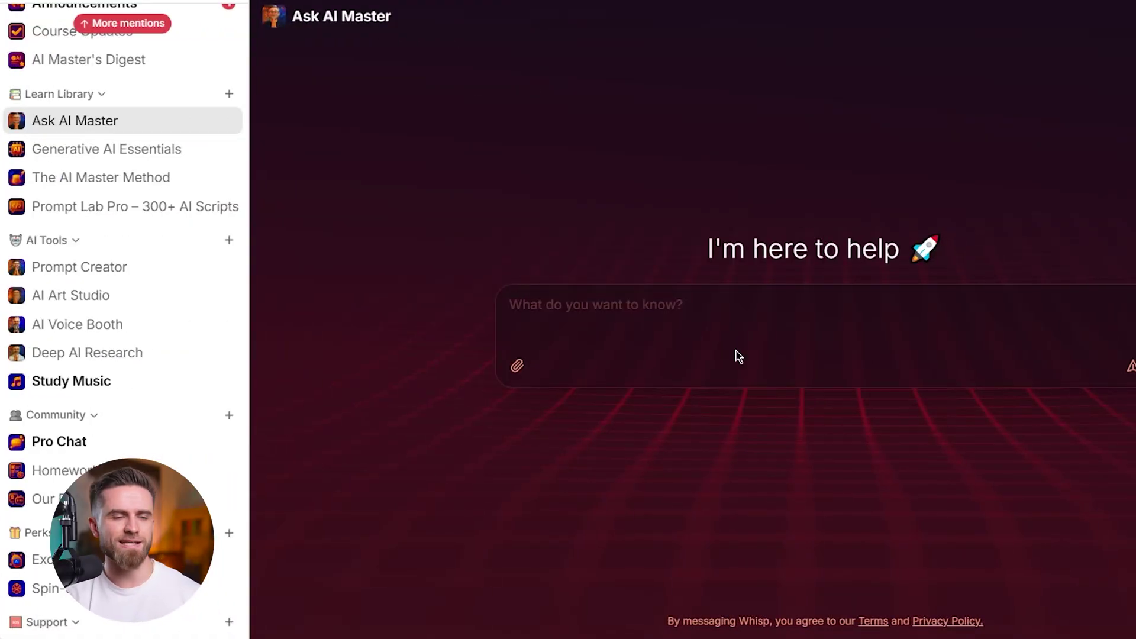
Scroll the AI Master sidebar down to AI Tools and open AI Art Studio.
click(71, 295)
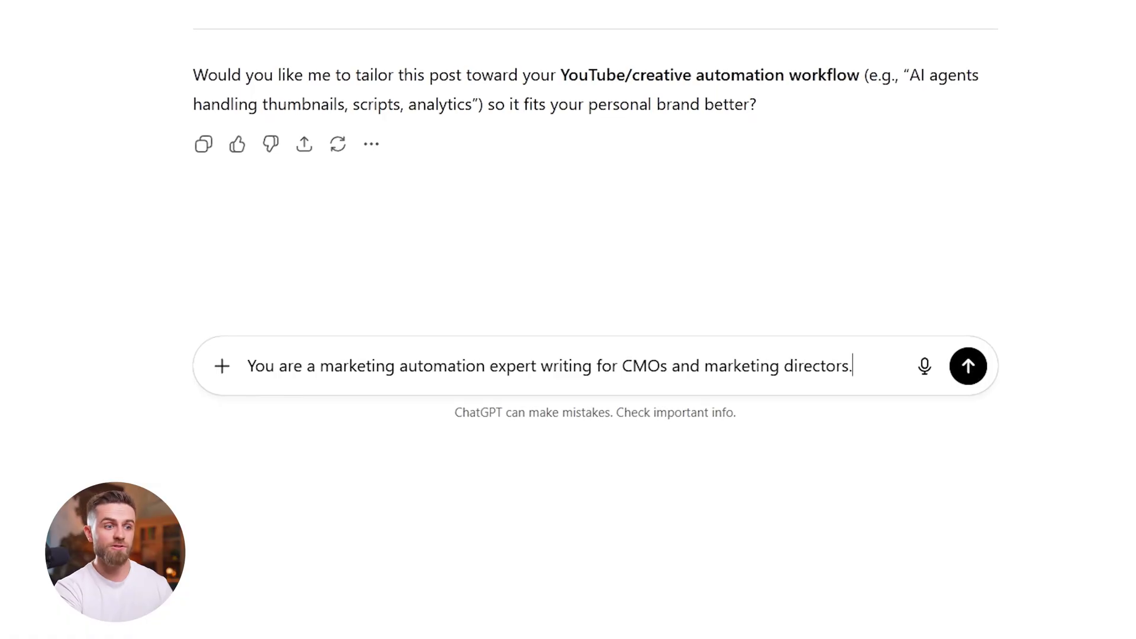
Write a role prompt for a specific, helpful LinkedIn post on AI automation tools for CMOs.
text(e a LinkedIn)
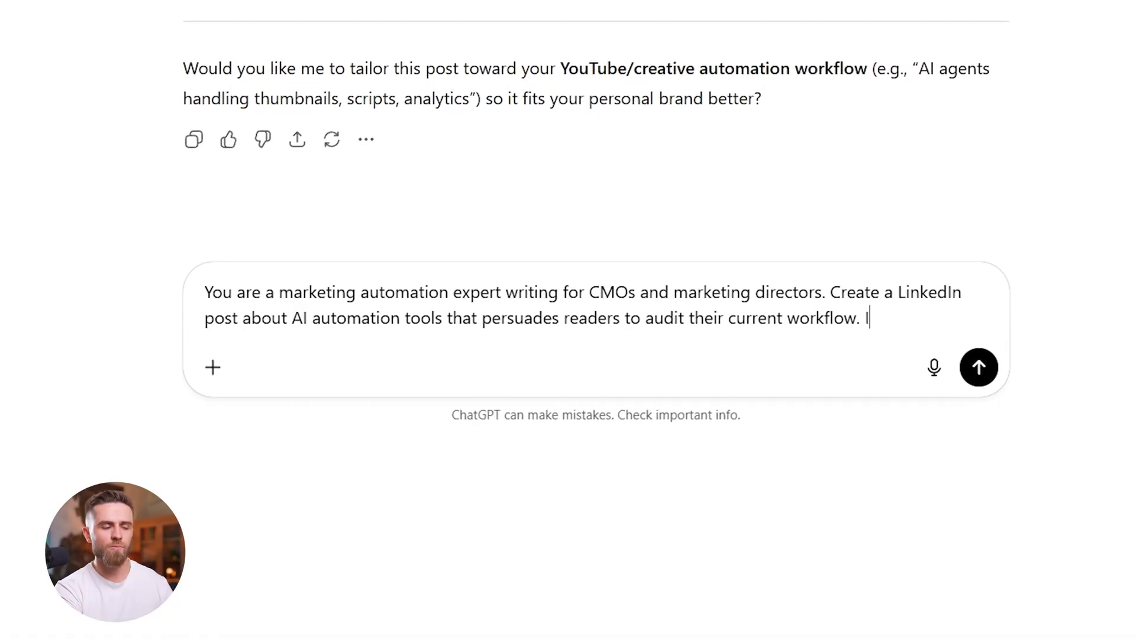
text(specific)
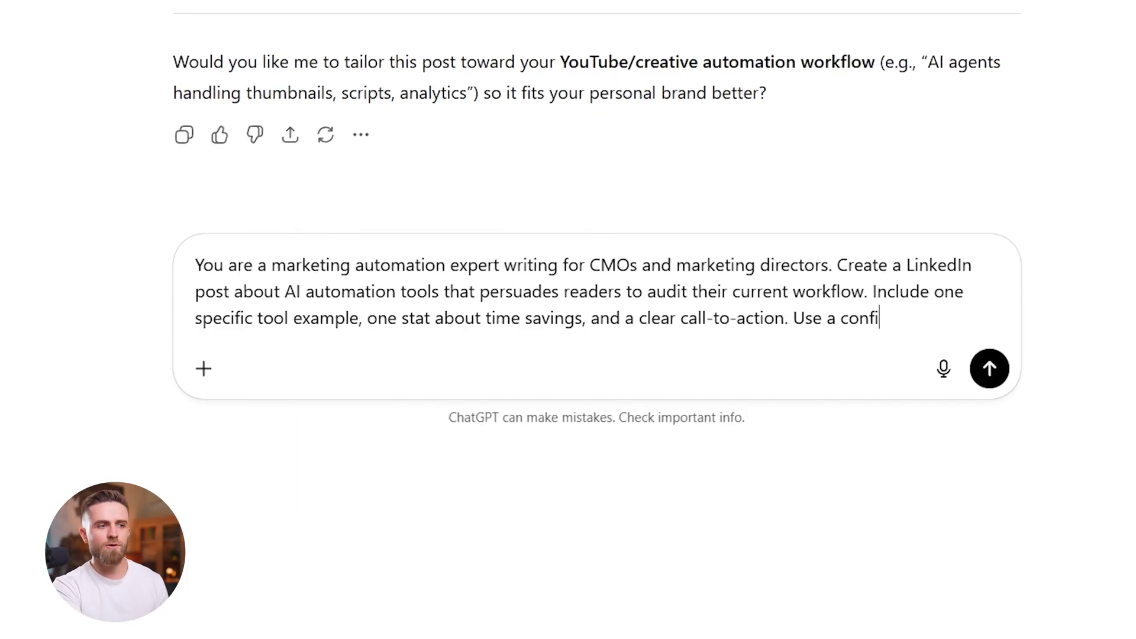
text(helpful t)
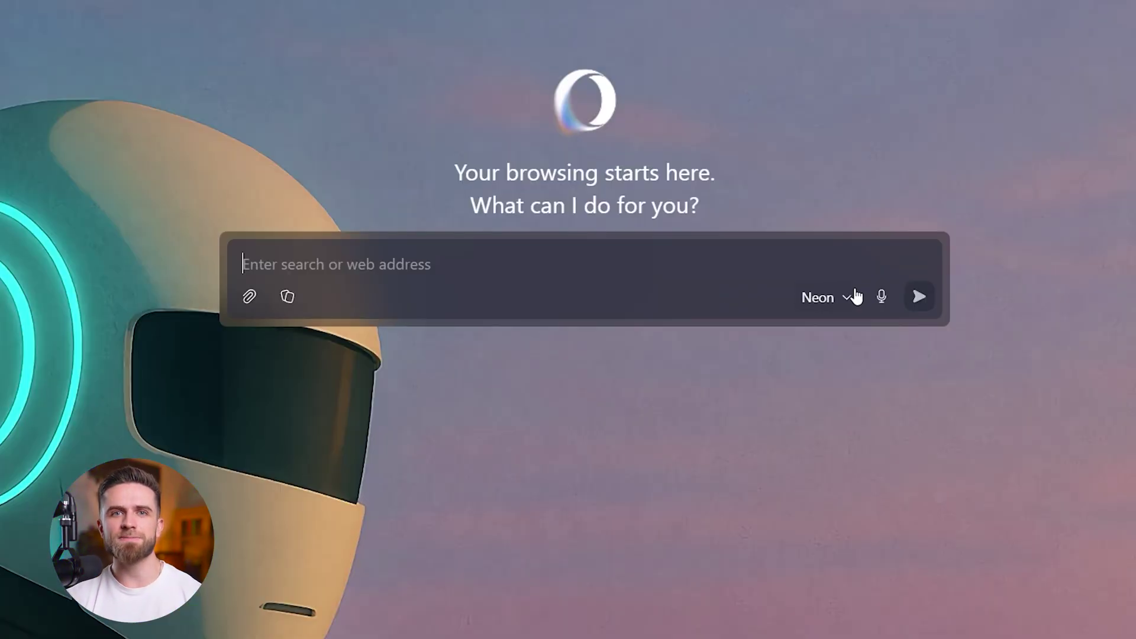
Have Neon Do compare the IBM and Gartner AI-agent articles, then find the keynote's iPhone reveal.
click(733, 307)
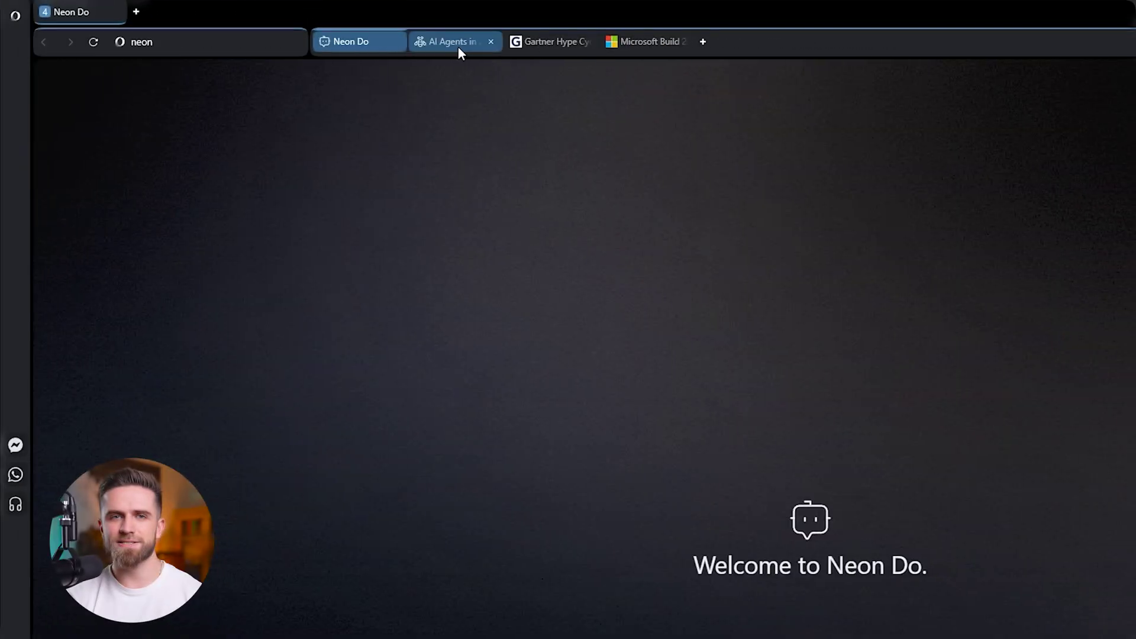
click(459, 42)
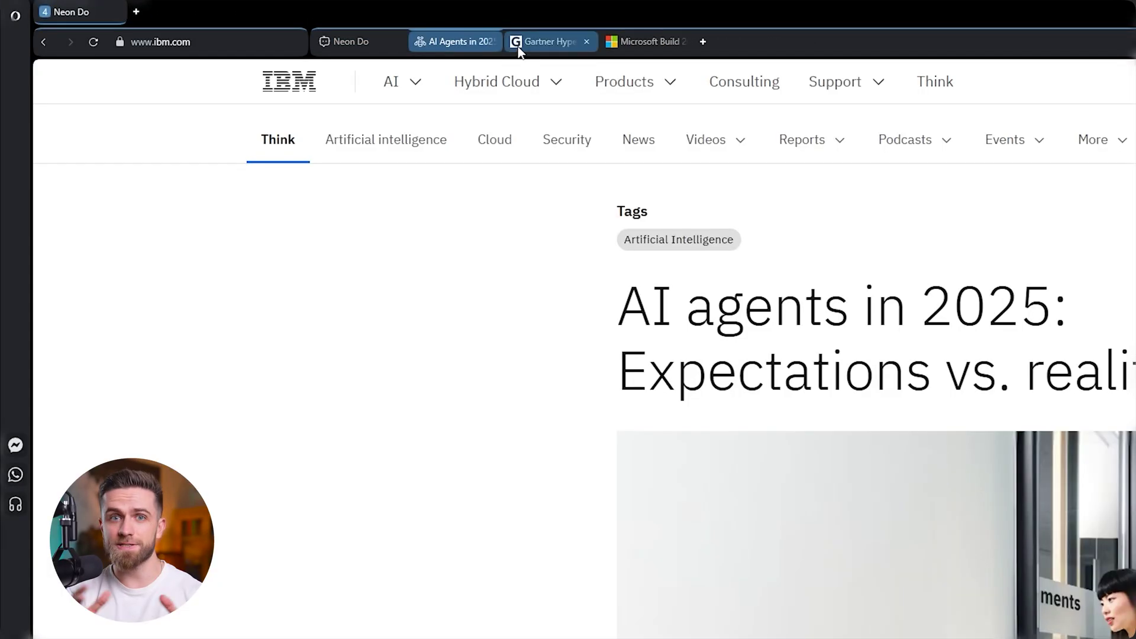
click(550, 40)
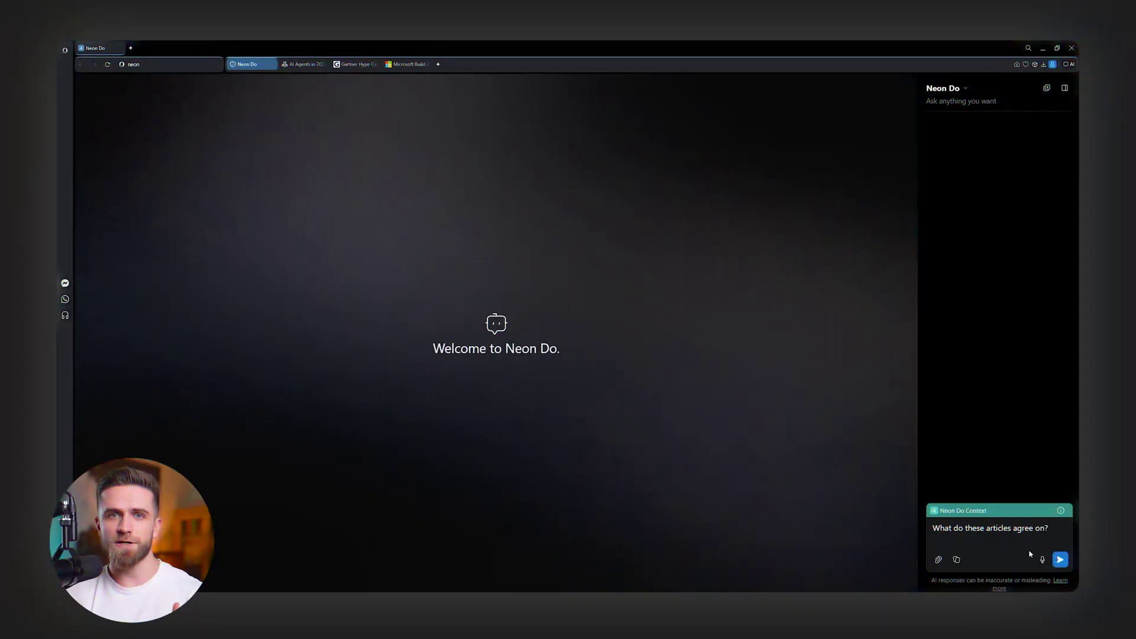
key(Return)
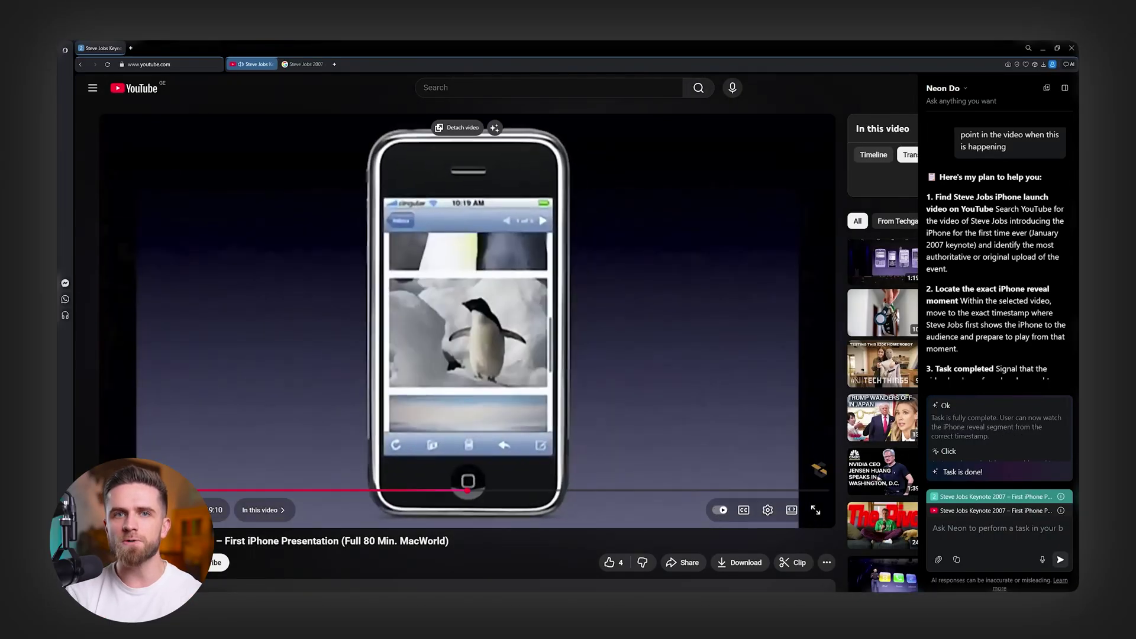
key(Left)
key(Left)
key(Left)
key(Left)
key(Left)
key(Left)
key(Left)
key(Left)
key(Left)
key(Left)
key(Left)
key(Left)
key(Left)
key(Left)
key(Left)
key(Left)
key(Left)
key(Left)
key(Left)
key(Left)
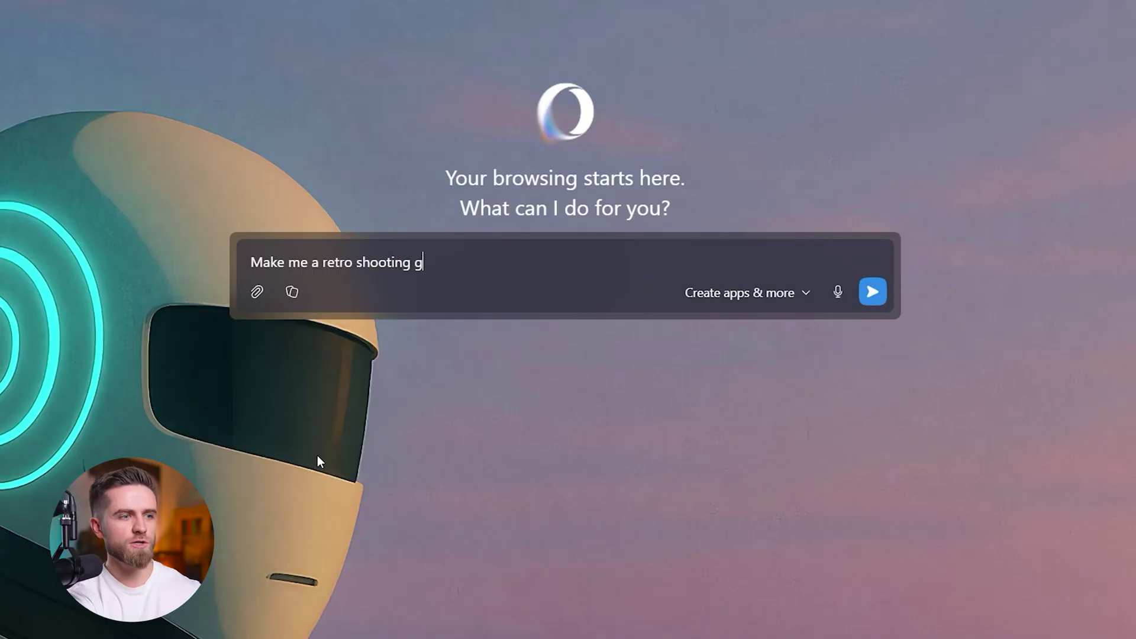
Finish the shareable retro shooter request, play Galactic Blaster with arrow keys, and get its share link.
text(sharea)
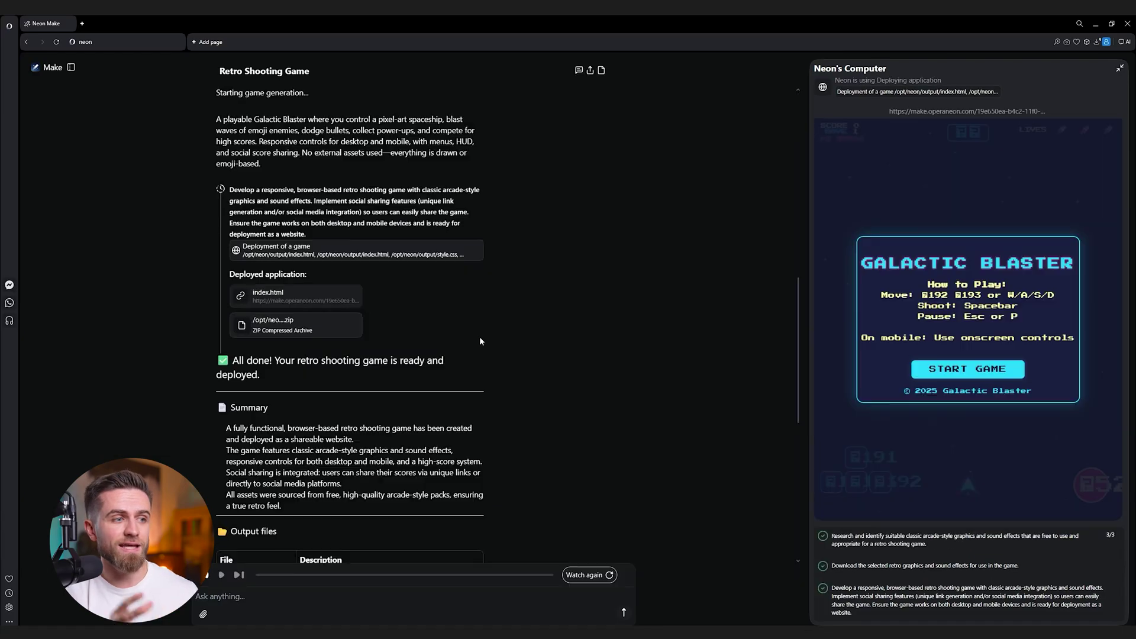
click(352, 300)
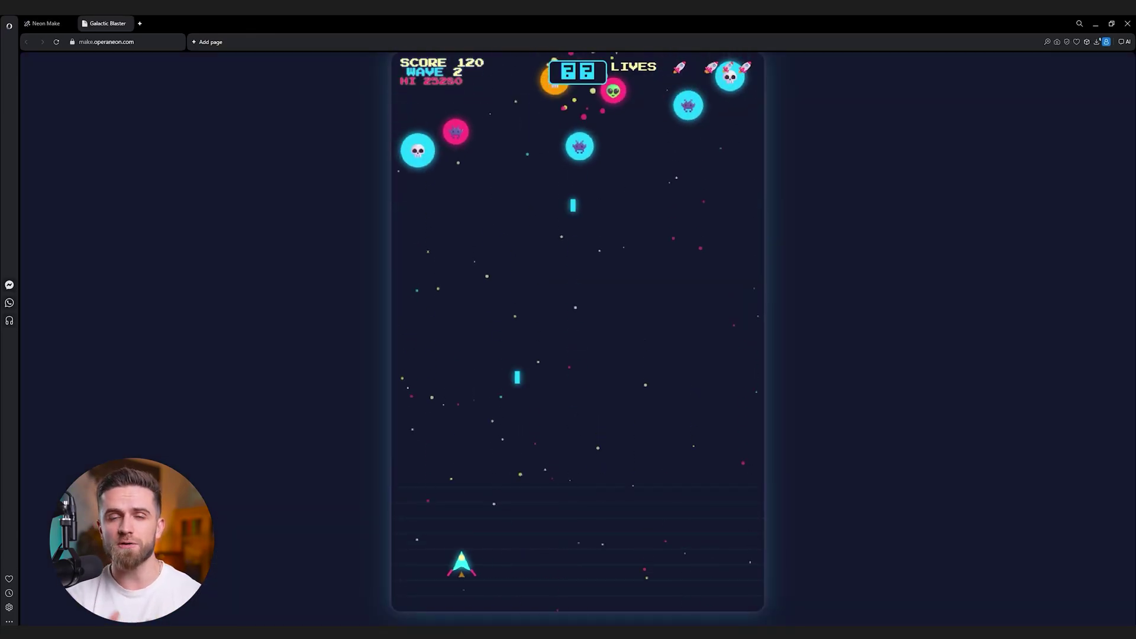
key(Right)
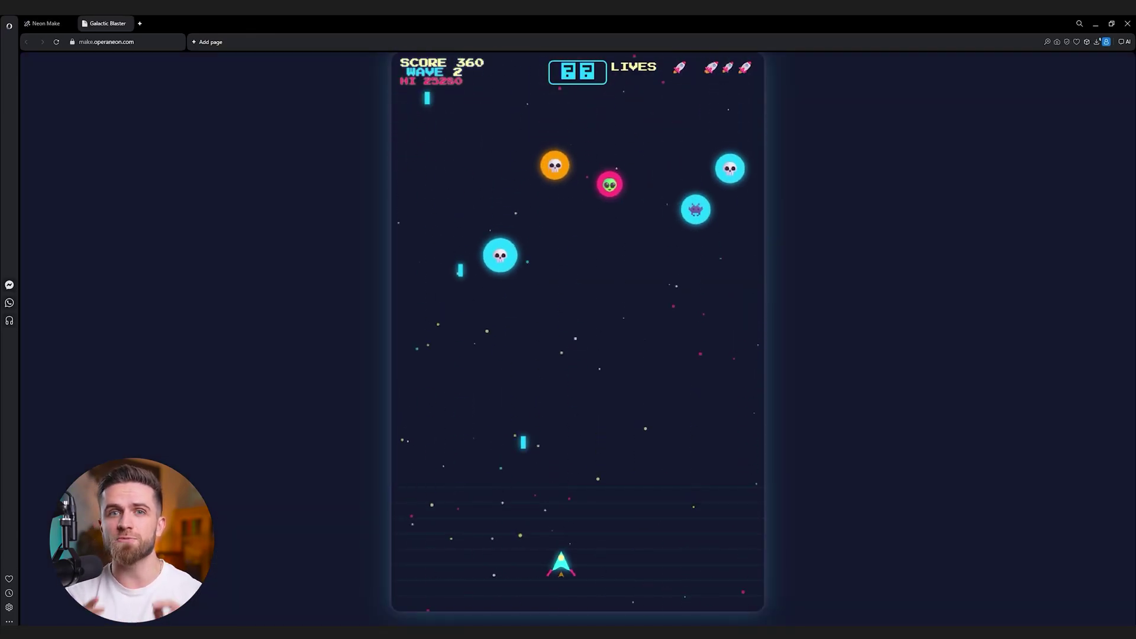
key(Left)
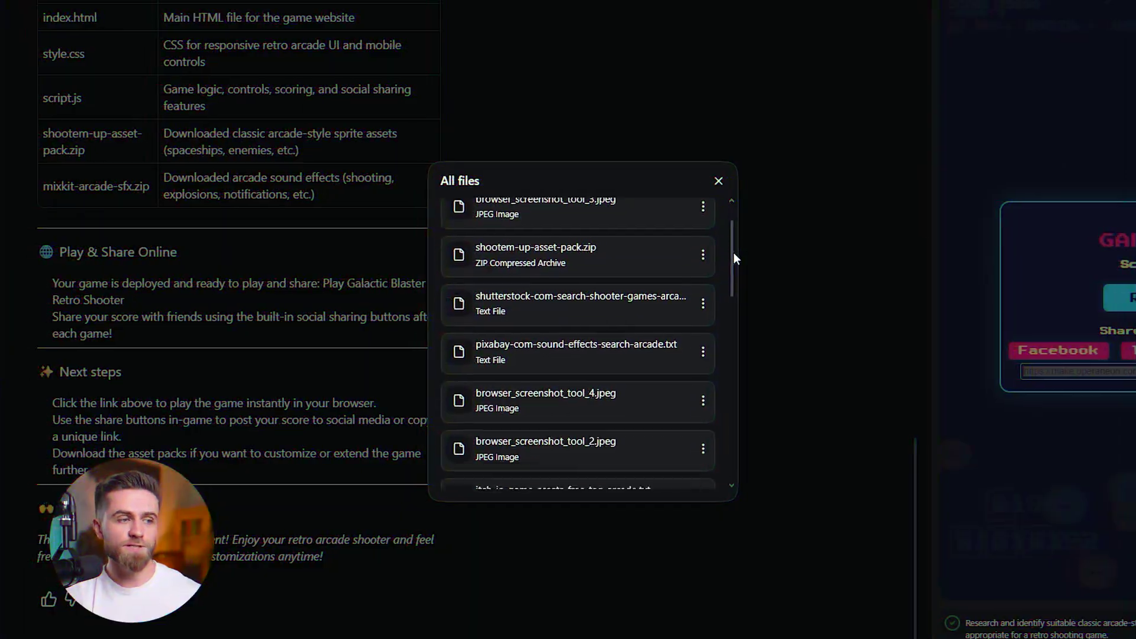
drag(733, 252, 743, 361)
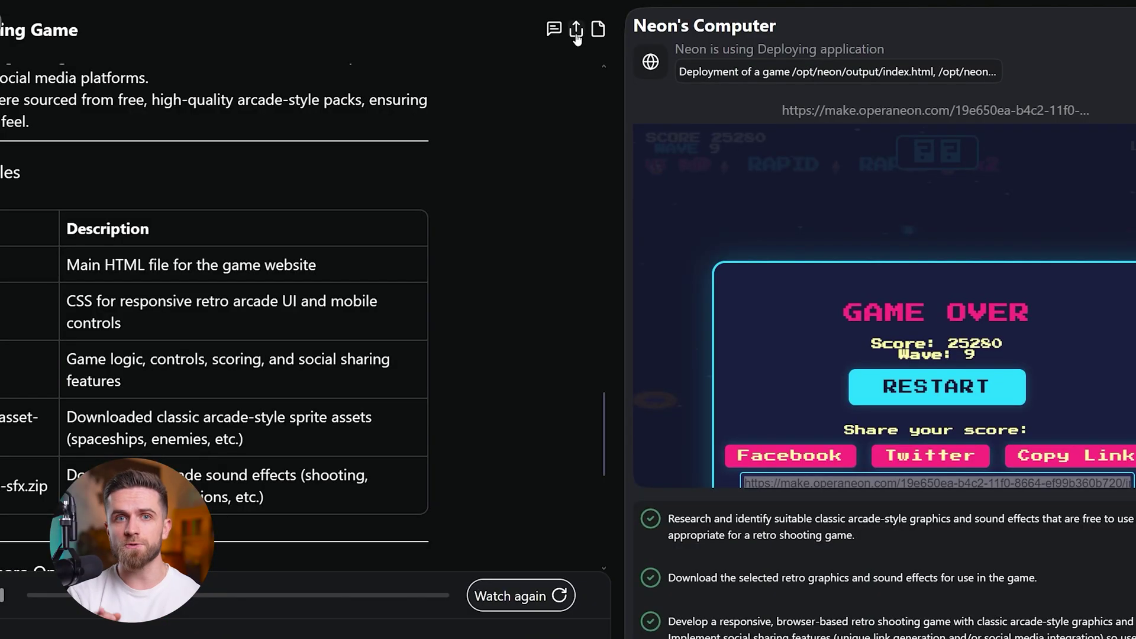
click(576, 31)
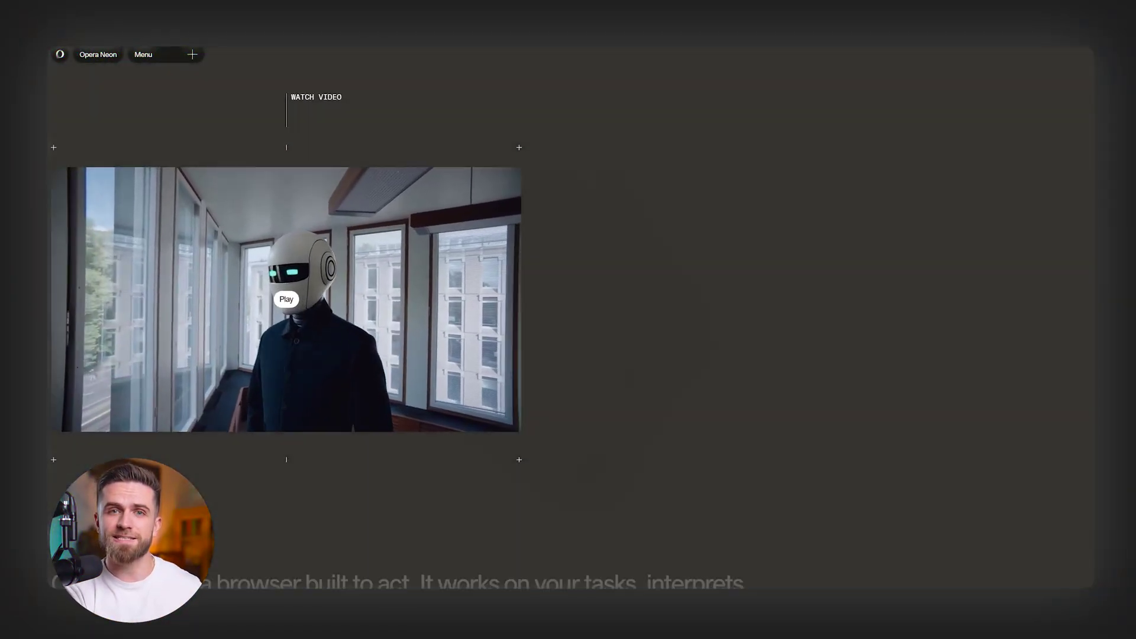
Scroll the Opera Neon homepage past the video and waitlist to the 'Neon understands' section.
scroll(571, 320, down, 13)
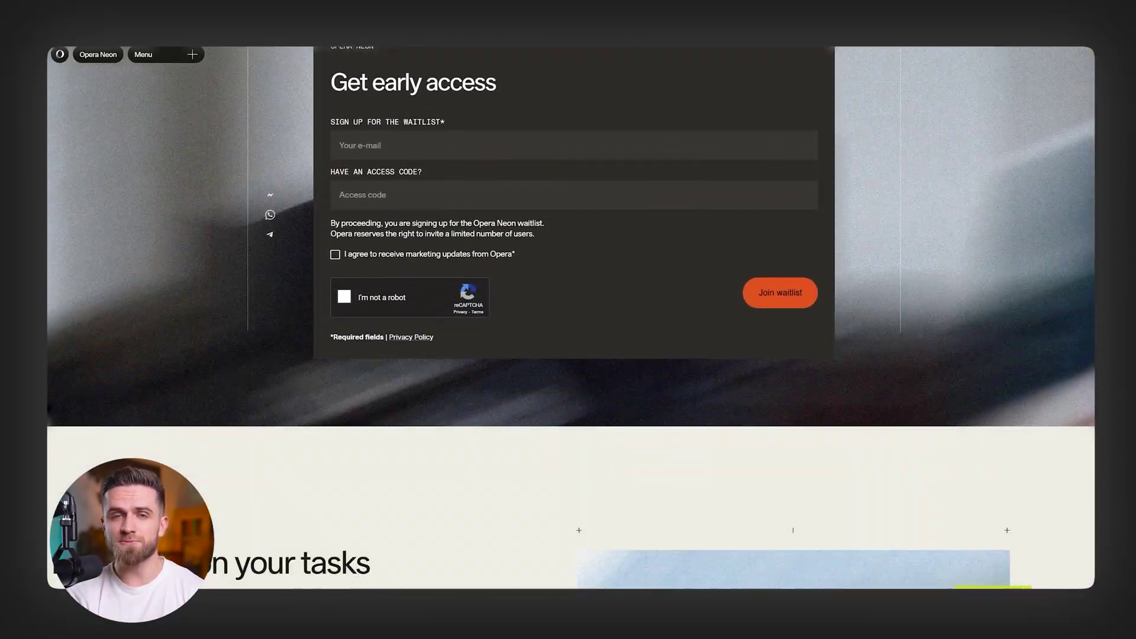
scroll(571, 320, down, 12)
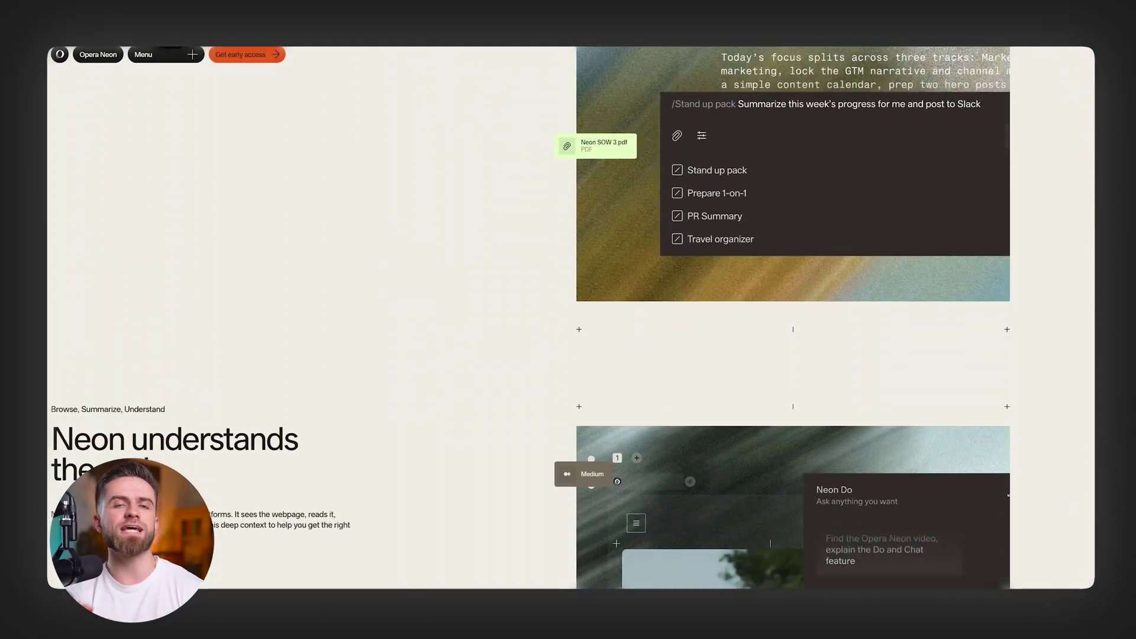
scroll(571, 320, down, 12)
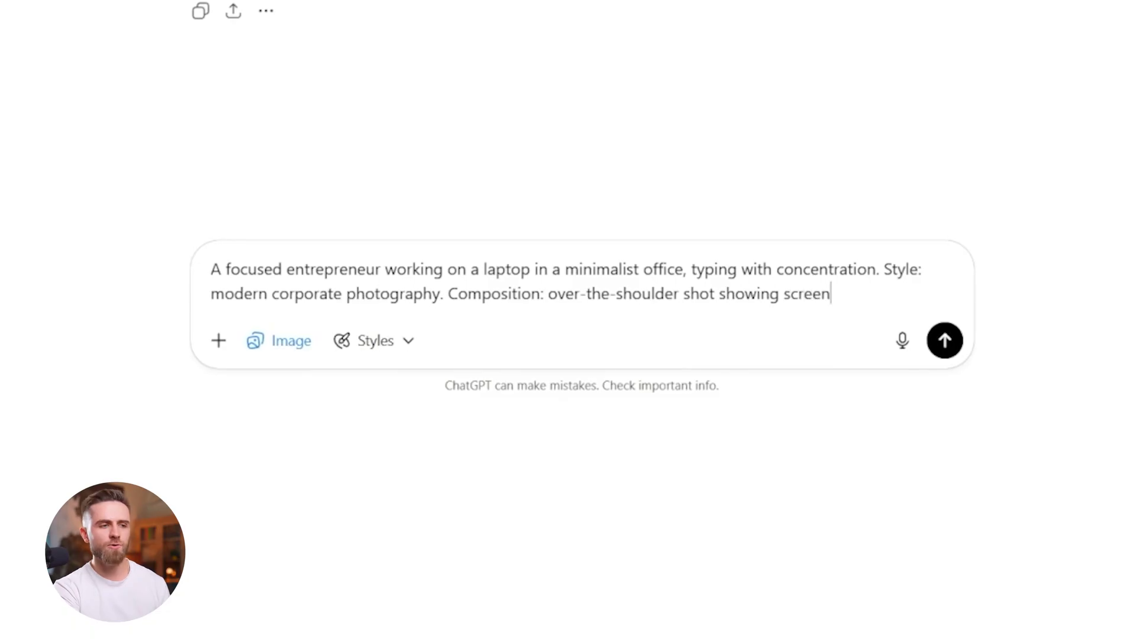
Send the structured style, lighting, mood and exclusions photo prompt to both ChatGPT and Gemini.
text(Lightin)
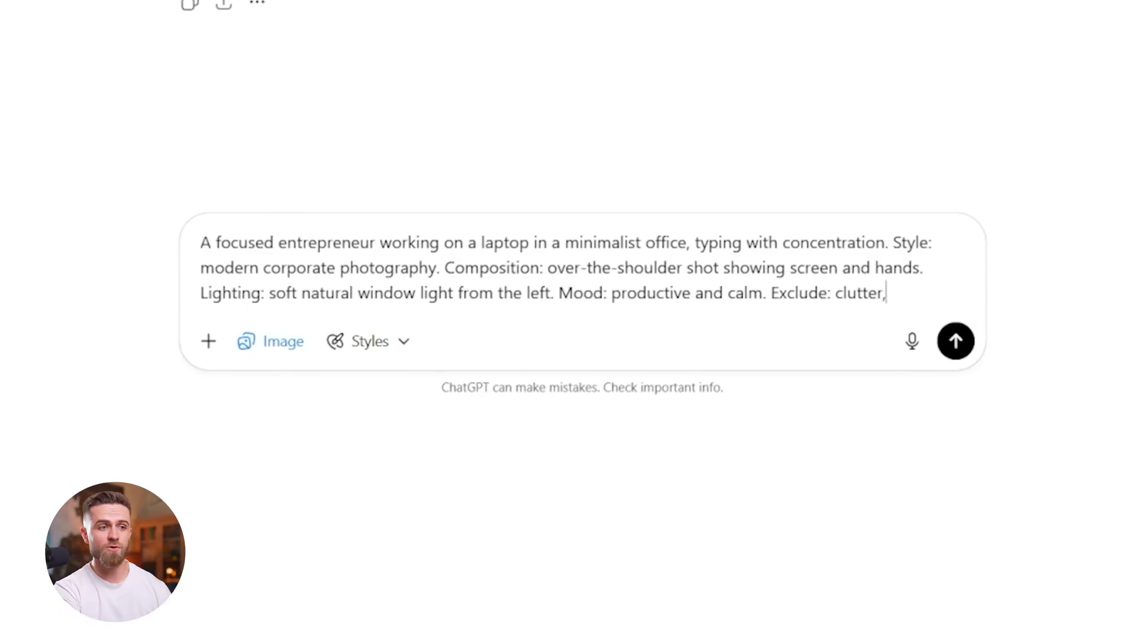
text(olors, distractions in background.)
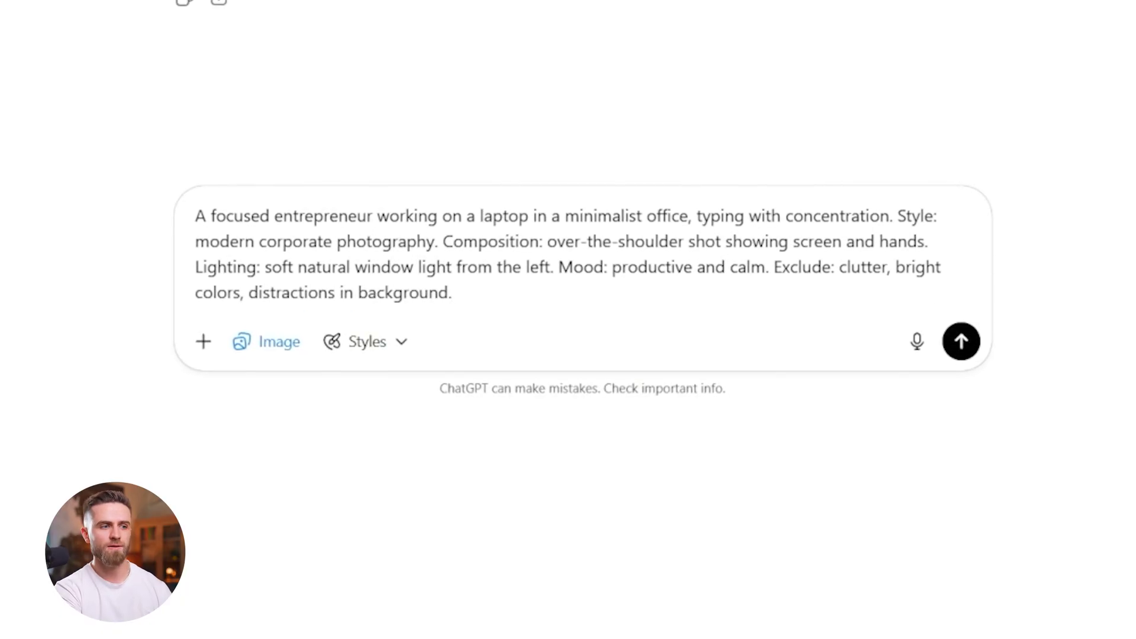
key(Return)
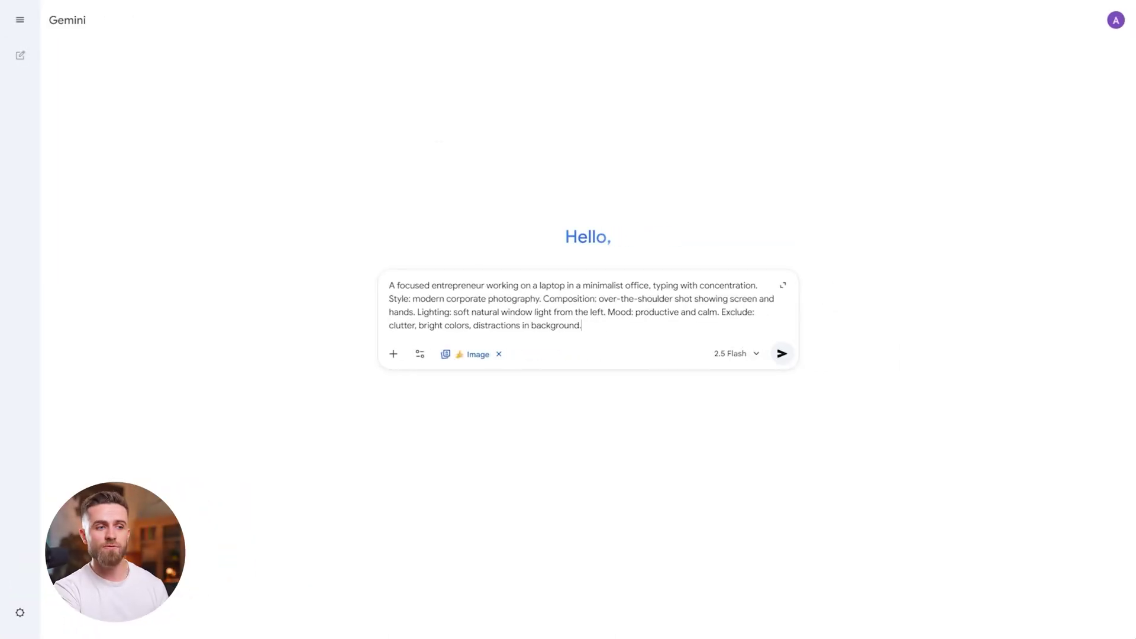
key(Return)
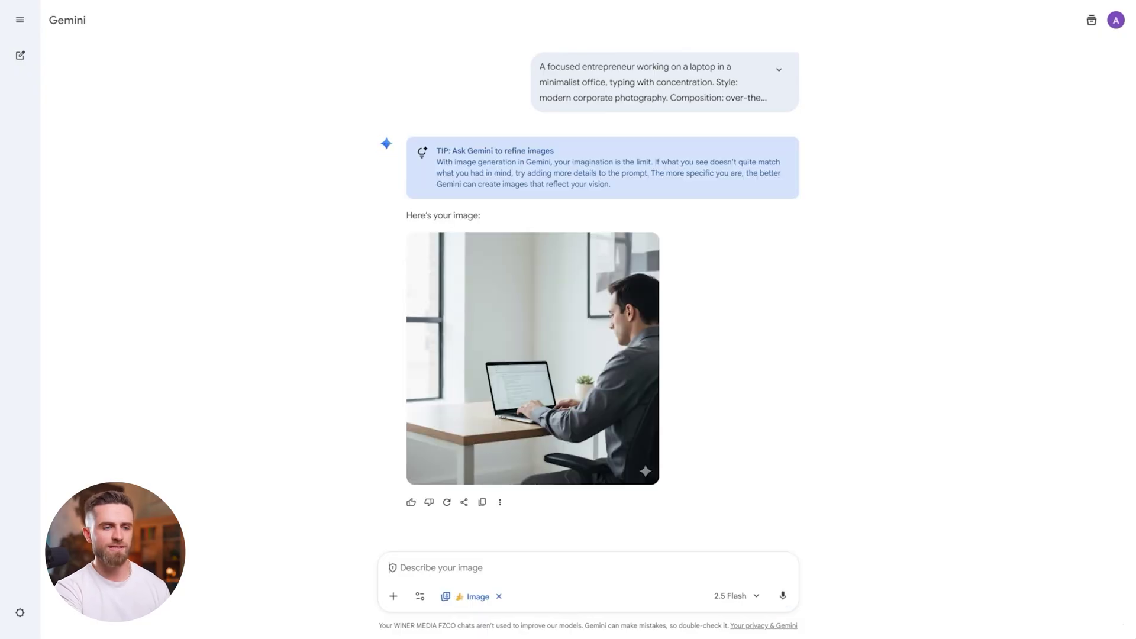
View the office image full size, then generate and enlarge the NanoBanana startup hero image.
click(521, 369)
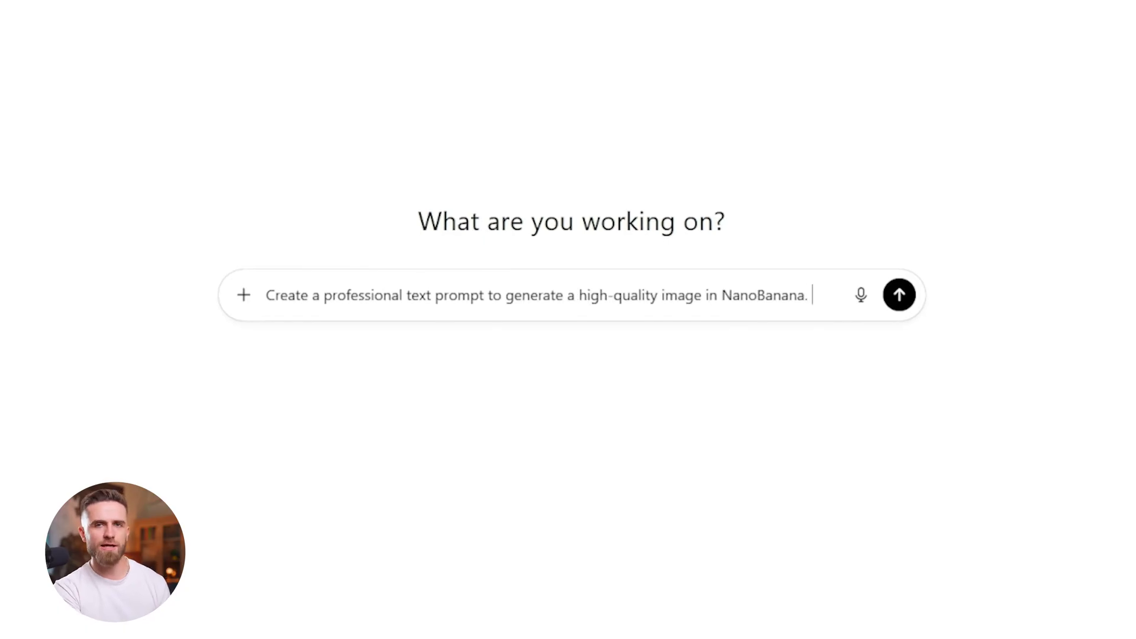
text(I need a visual image of an ent concise, and professional.)
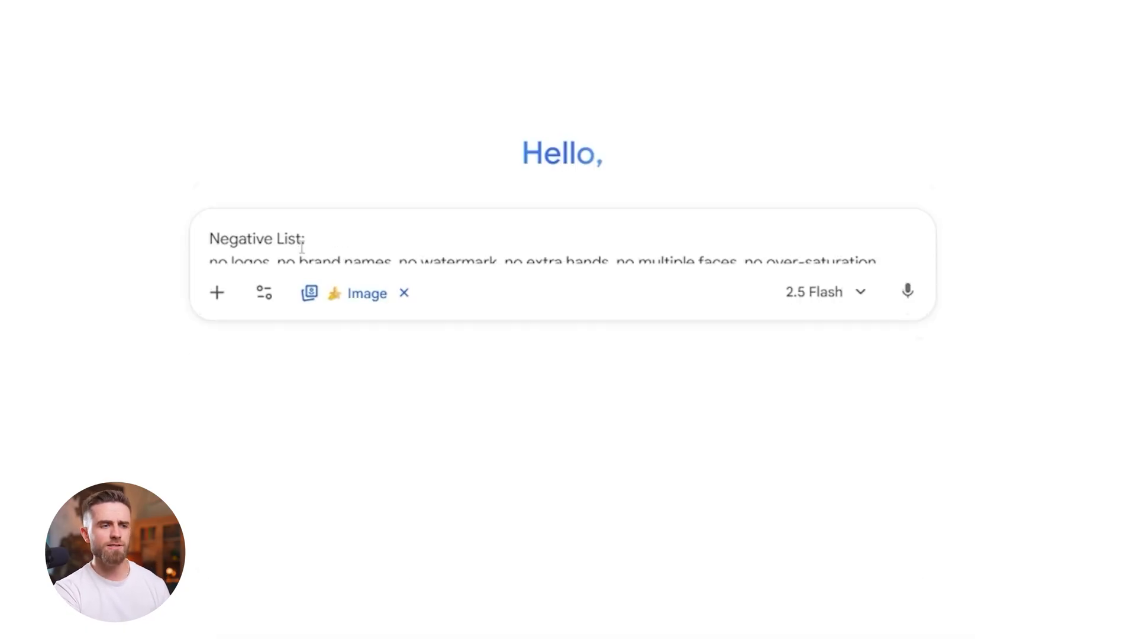
key(Return)
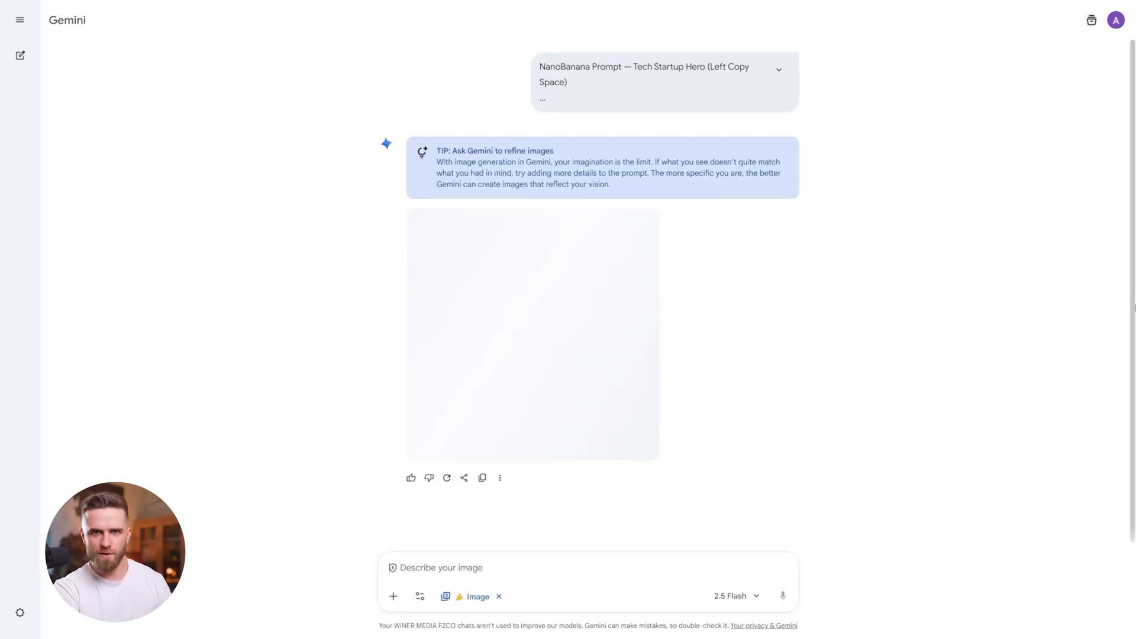
click(585, 339)
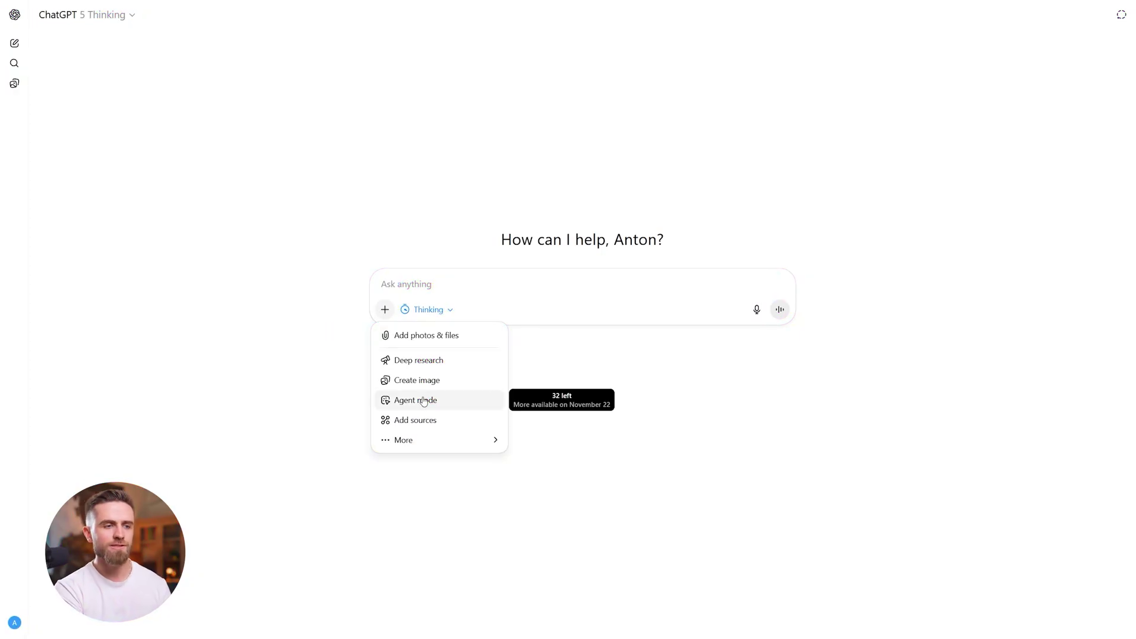
In Agent mode, start a titled presentation prompt with a violet-to-indigo-to-blue gradient design style.
click(424, 402)
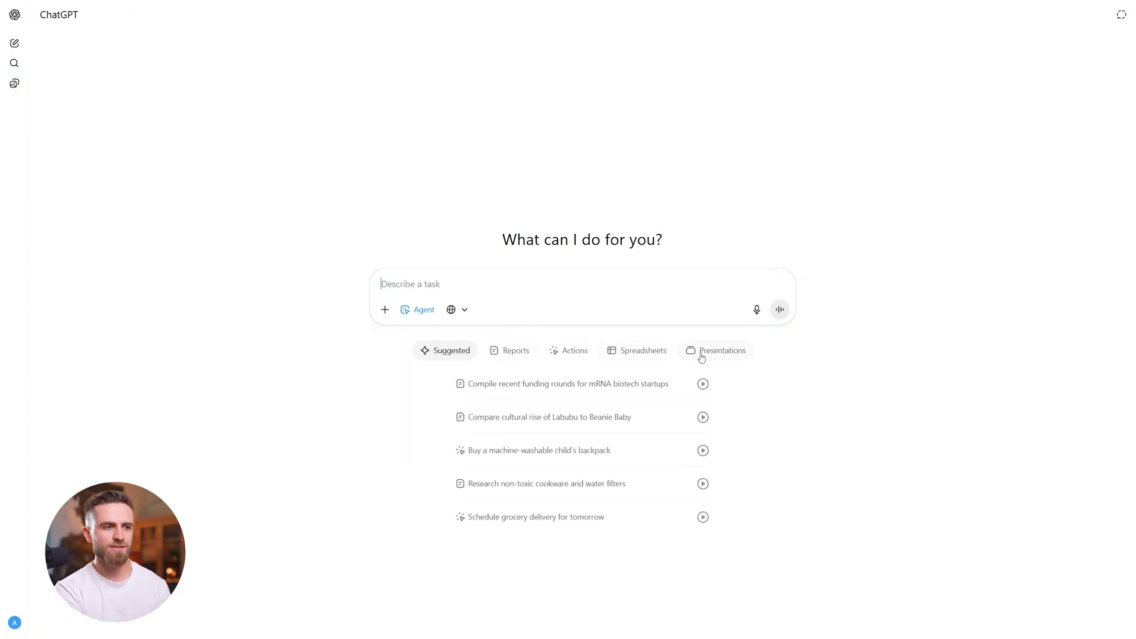
click(715, 354)
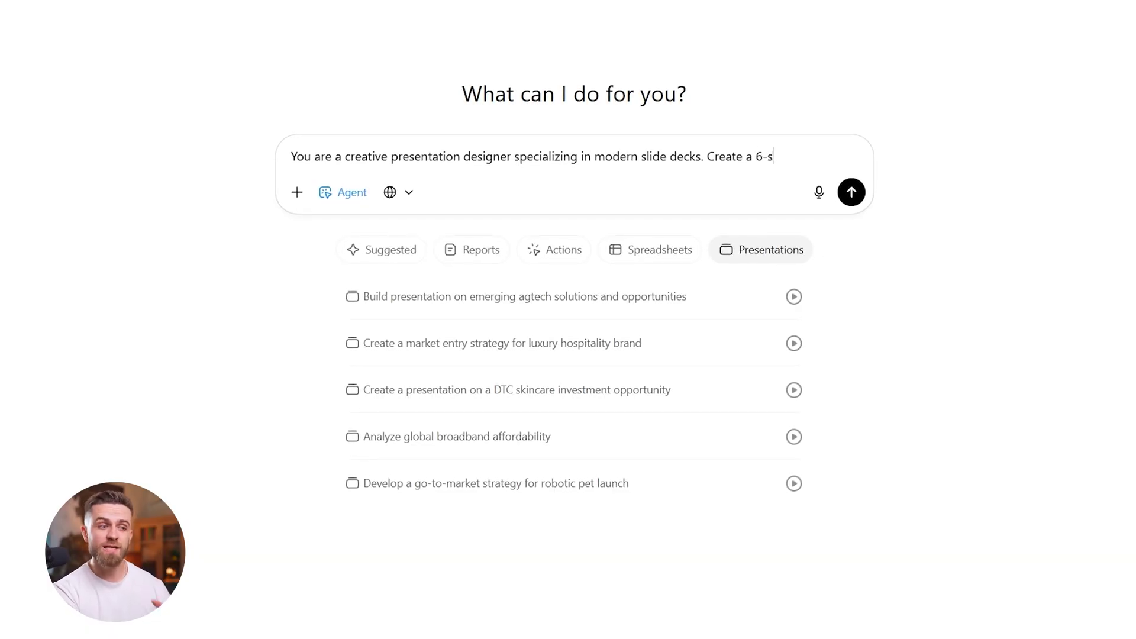
text(entation titled 'How AI Agents Are Transforming Productivity in)
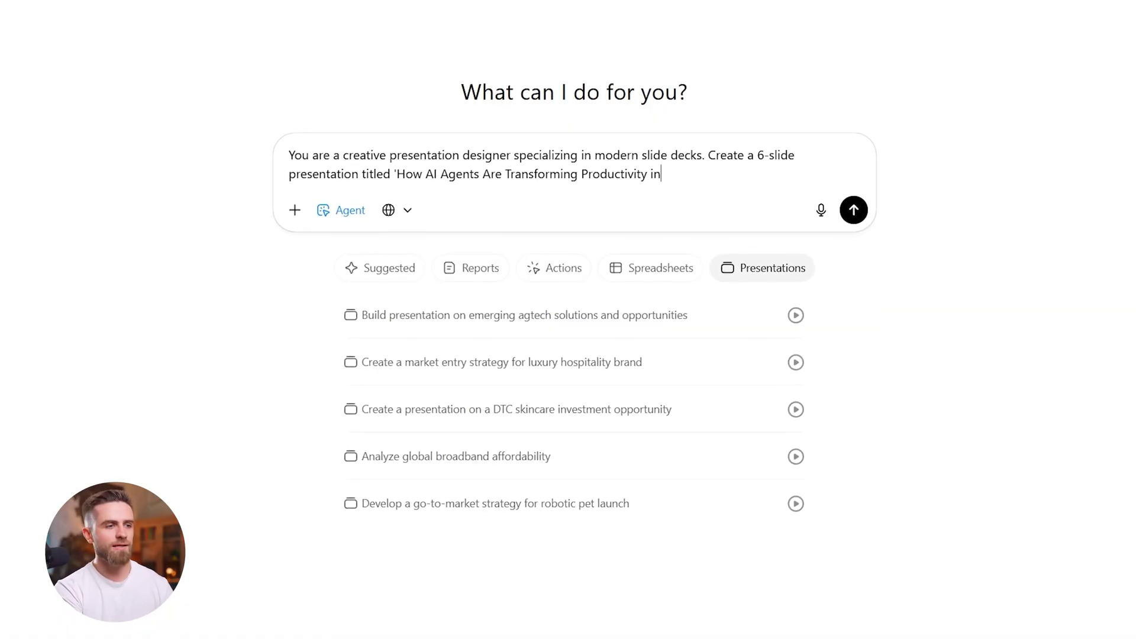
text(')
key(shift+Return)
key(shift+Return)
text(Design style:)
key(shift+Return)
text(- Gradient background (deep violet to in)
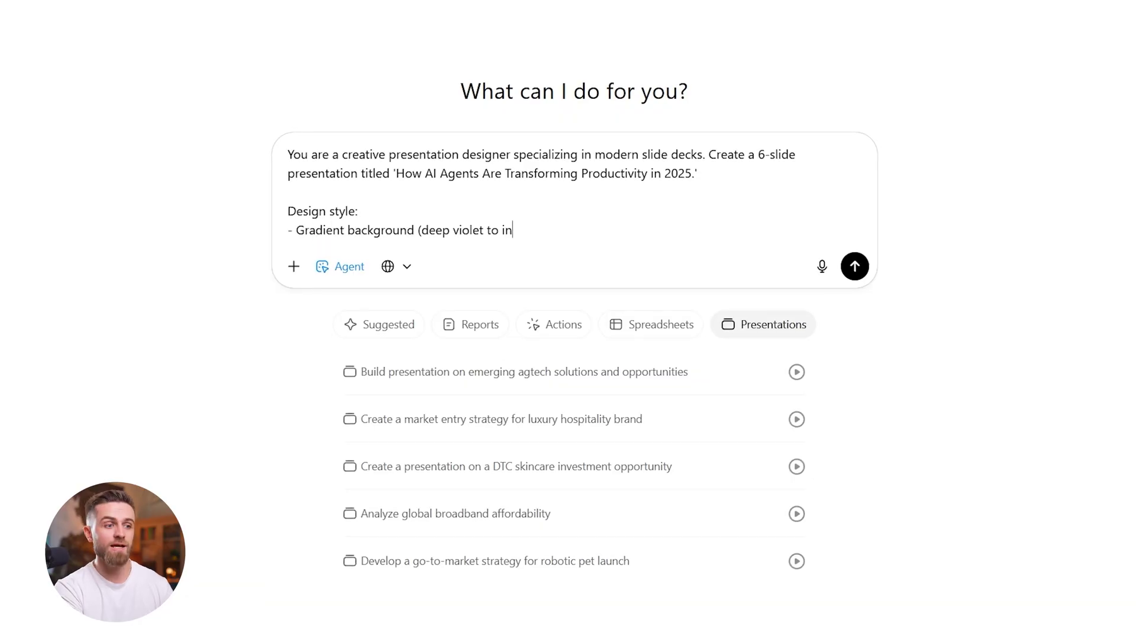
text(digo to blue) - Use subtle shadows and contrast between text and visuals - Include one high-quality AI-generated image per slide (mention the prompt for each image) - Add semi-transparent overlays for text areas - White or light gray text with soft glow or drop shadow - Professional, futuristic typography (Google Sans, Inter, or Poppins style)  Each slide must include:)
Add per-slide requirements (clear title, optional subtitle) and the export instruction, then submit.
key(shift+Return)
text(- A clear )
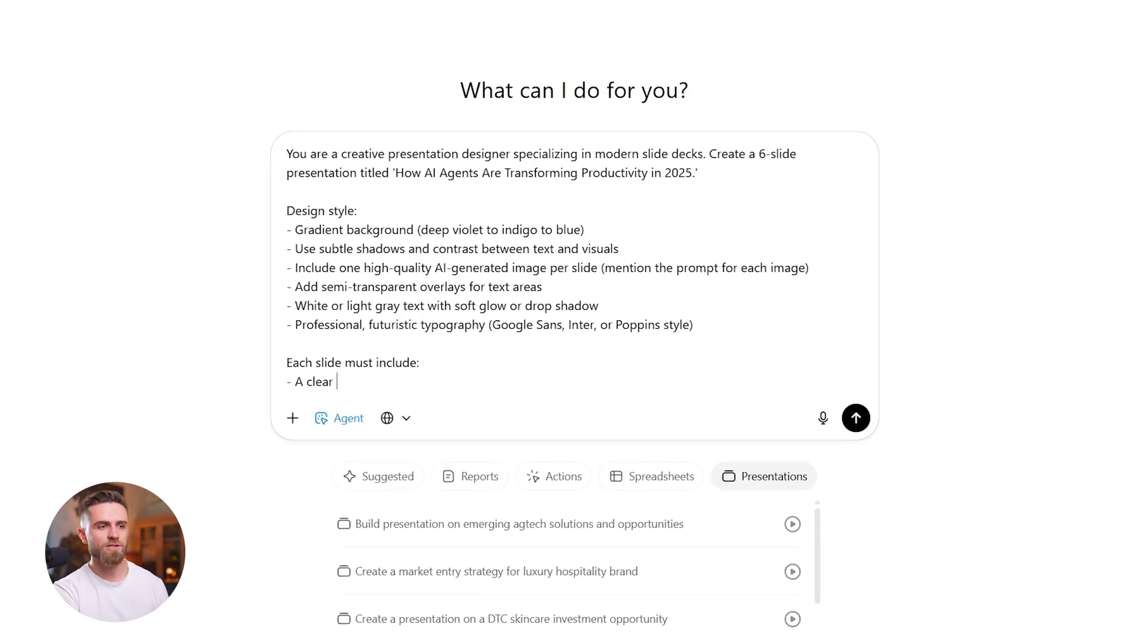
text(title)
key(shift+Return)
text(-)
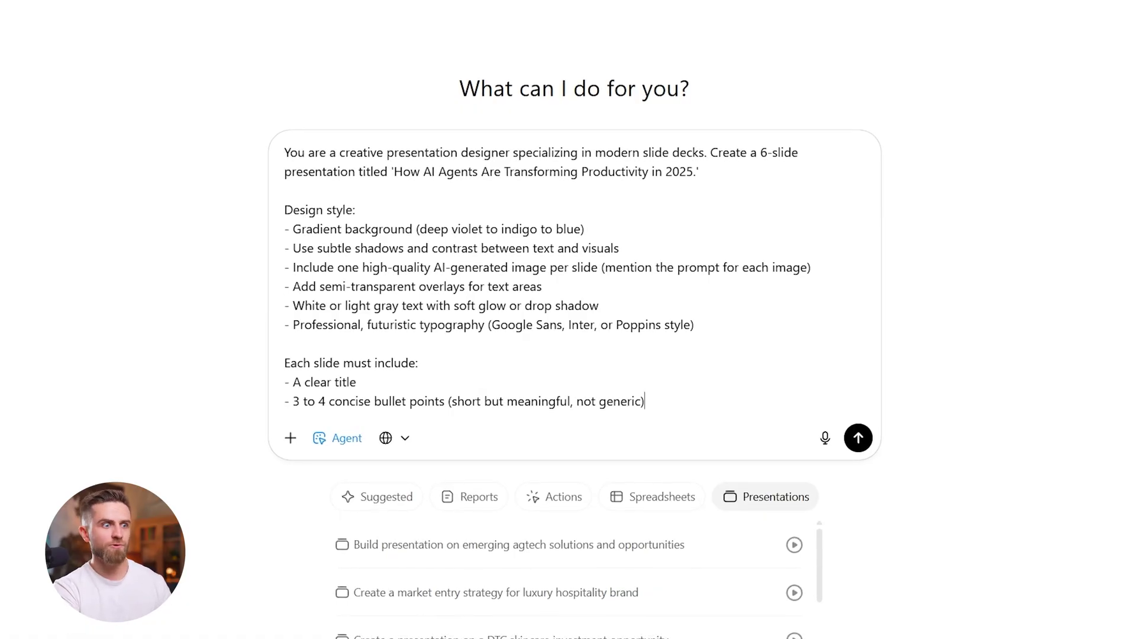
key(shift+Return)
text(- An optional 1-line subtitle or)
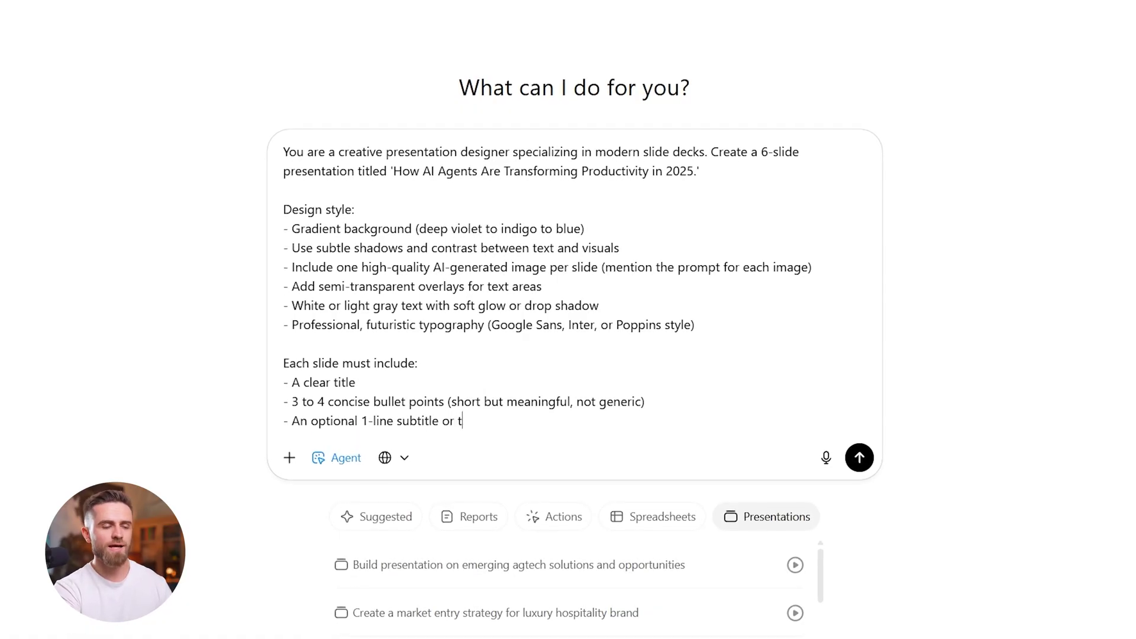
text(title')
key(shift+Return)
key(shift+Return)
text(Af)
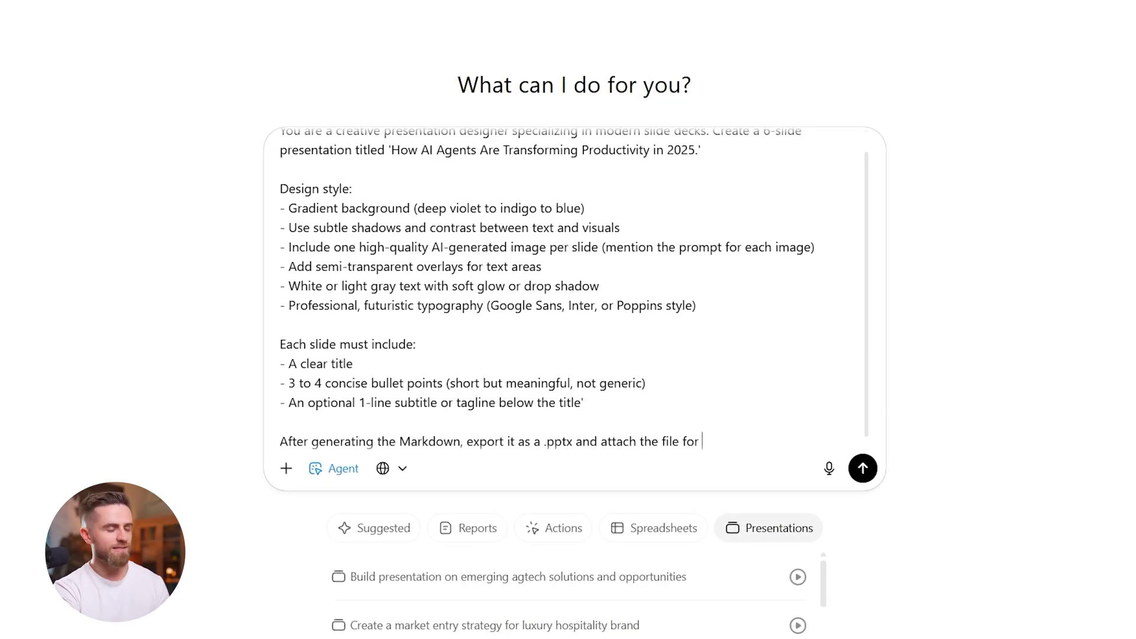
key(shift+Return)
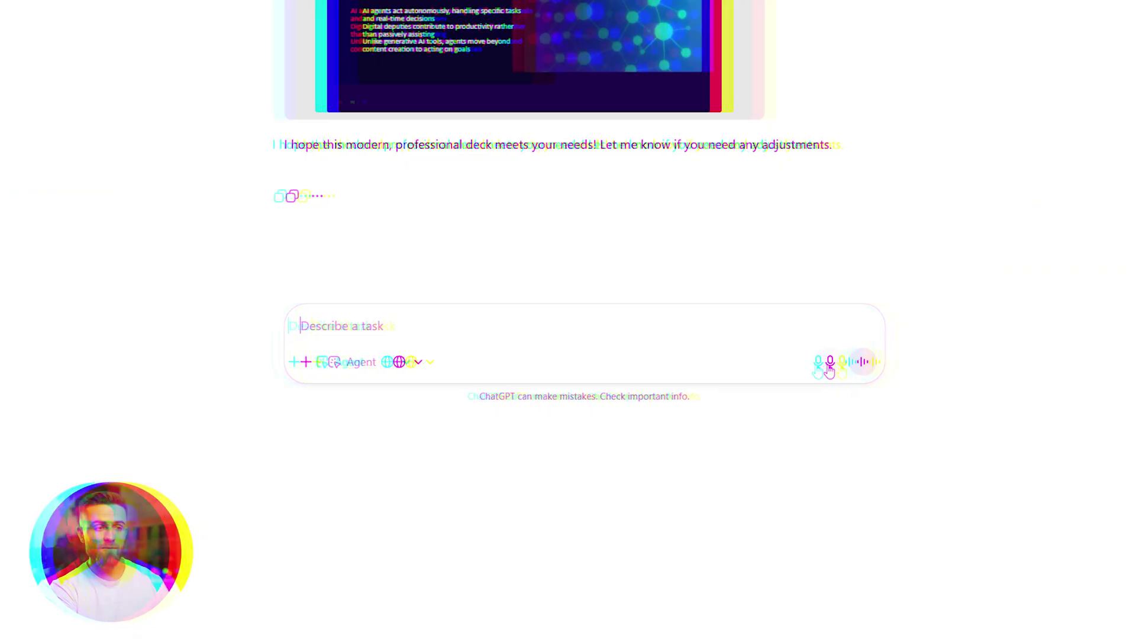
Preview the Google Slides deck and reposition the brain image on slide 1 and robot on slide 2.
click(833, 368)
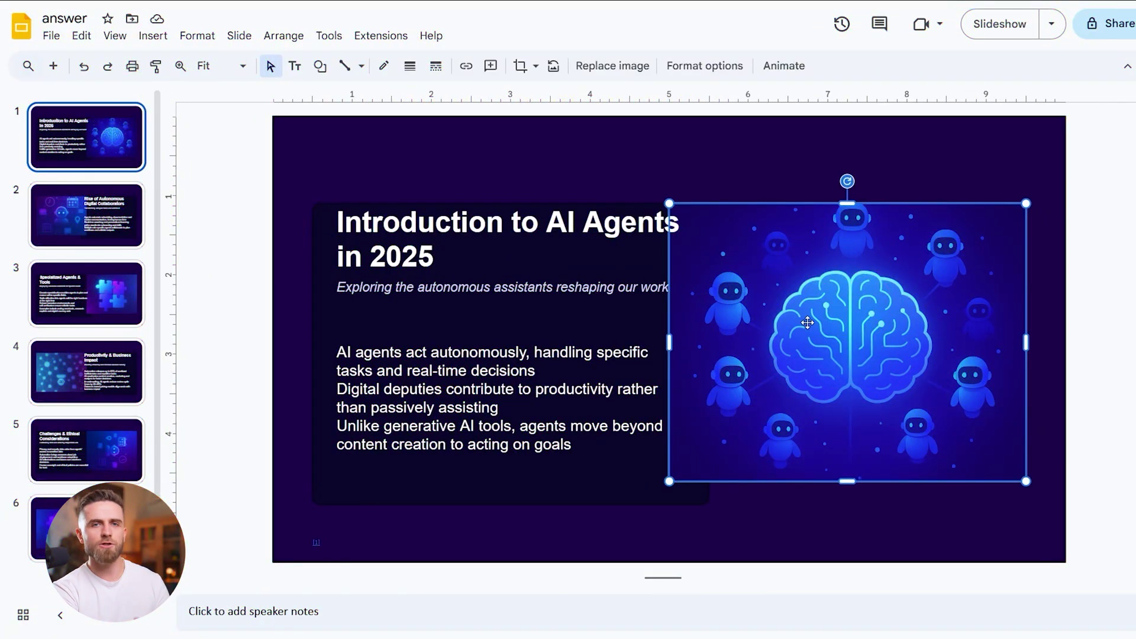
mouse_move(807, 322)
mouse_down()
mouse_move(832, 328)
mouse_move(816, 333)
mouse_up()
click(87, 228)
click(482, 300)
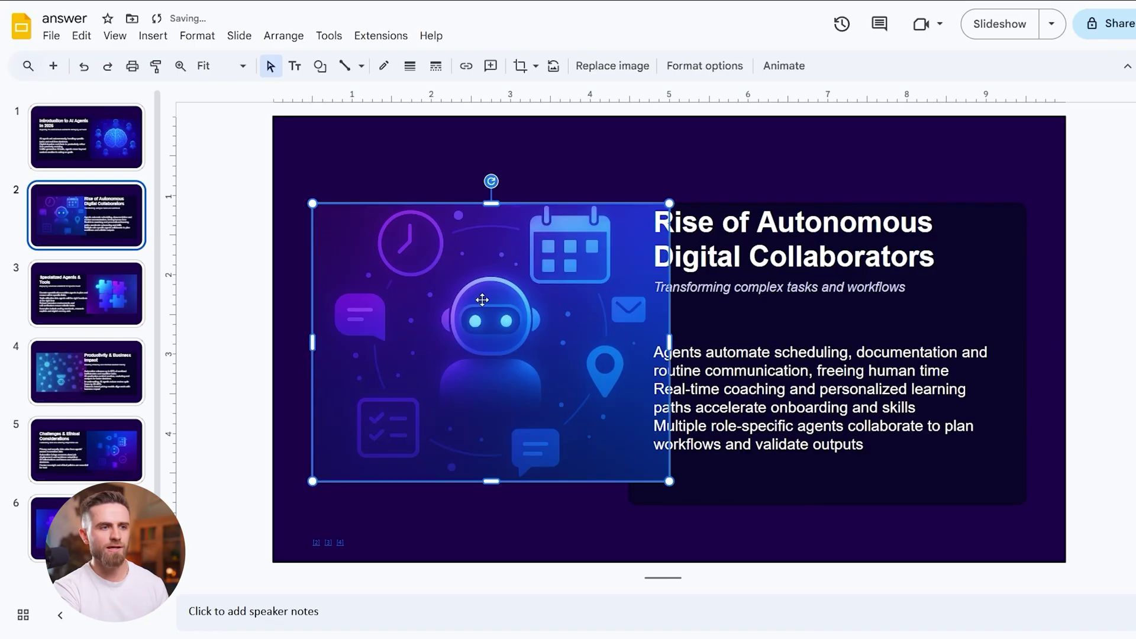
drag(506, 313, 498, 308)
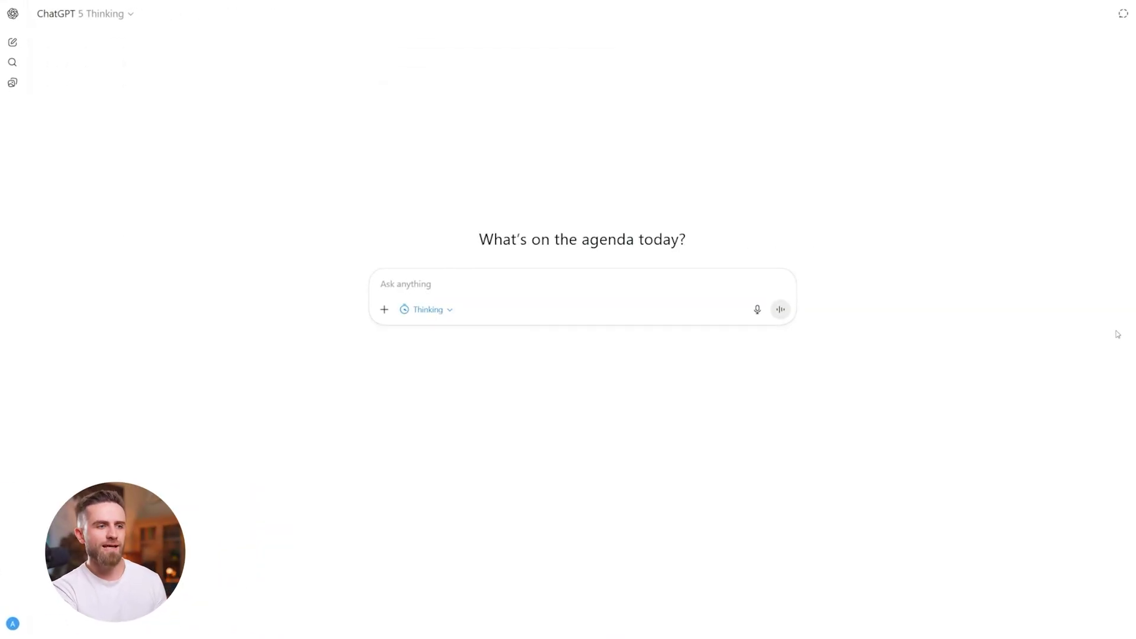
Open the prompt asking for a single-file React mini-game and add a Requirements heading.
text(You)
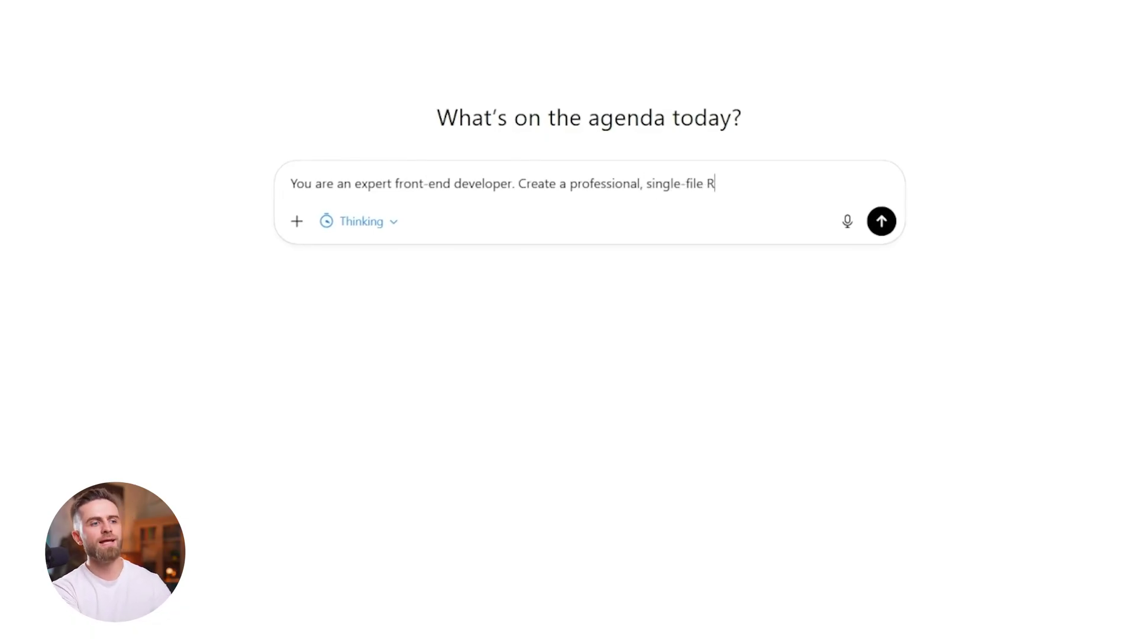
text(game.)
key(shift+Return)
key(shift+Return)
text(Requirements:)
List the gameplay, enemy, mechanics, Tailwind CSS visuals, performance and code-format requirements.
key(shift+Return)
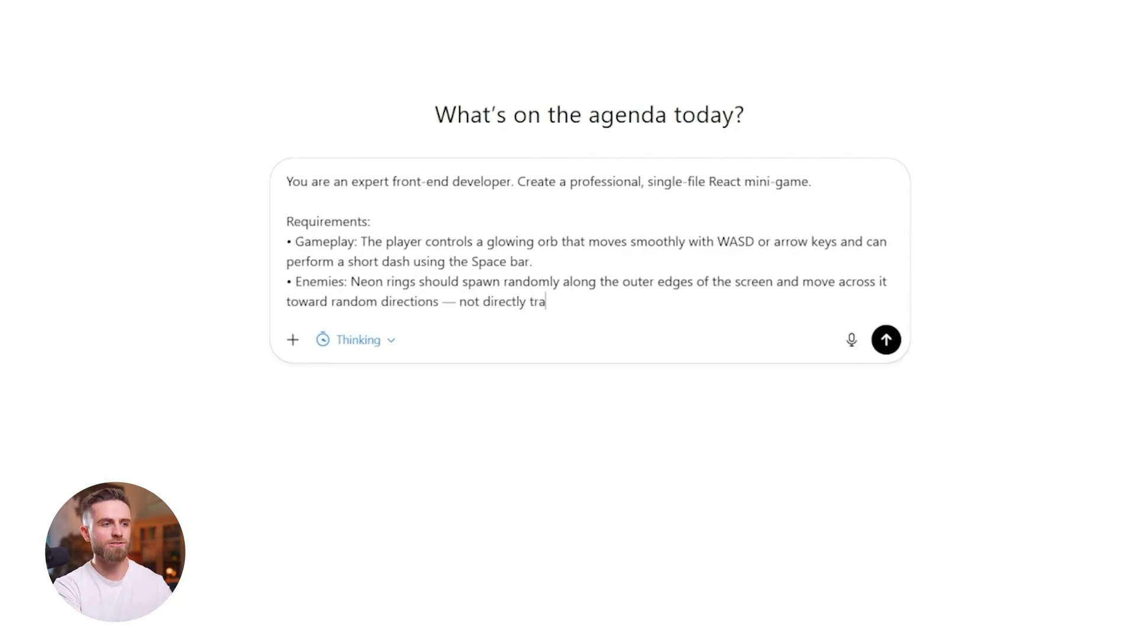
key(shift+Return)
text(• Mechanics: Include realistic acceleration and drag for movement,)
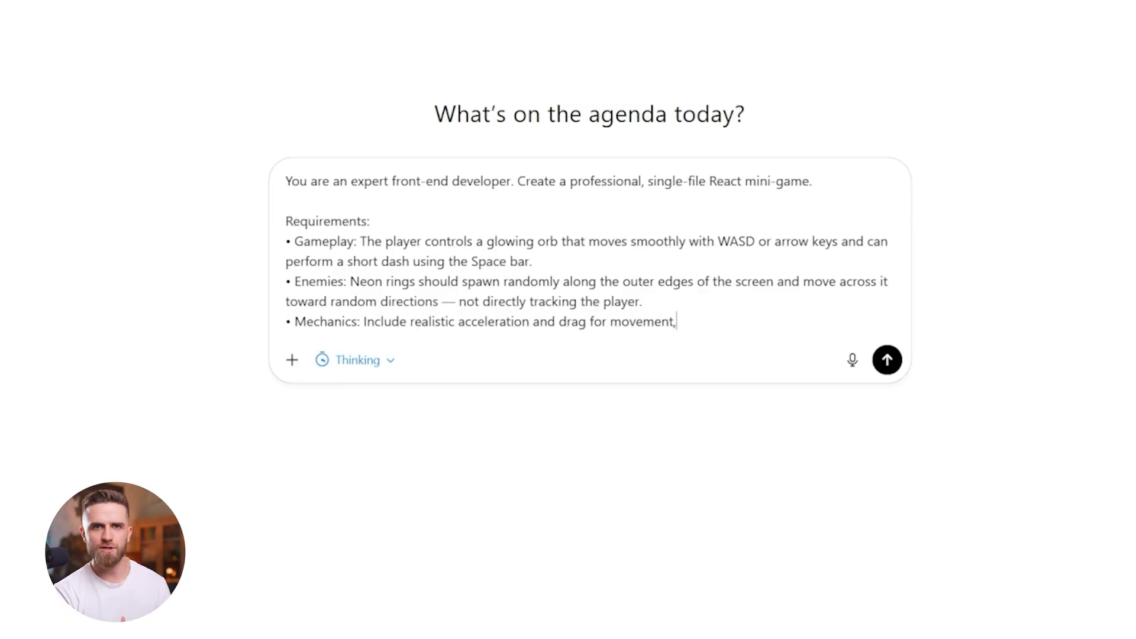
text(r that increases over time, a dash cooldown bar, and clear Game Over /)
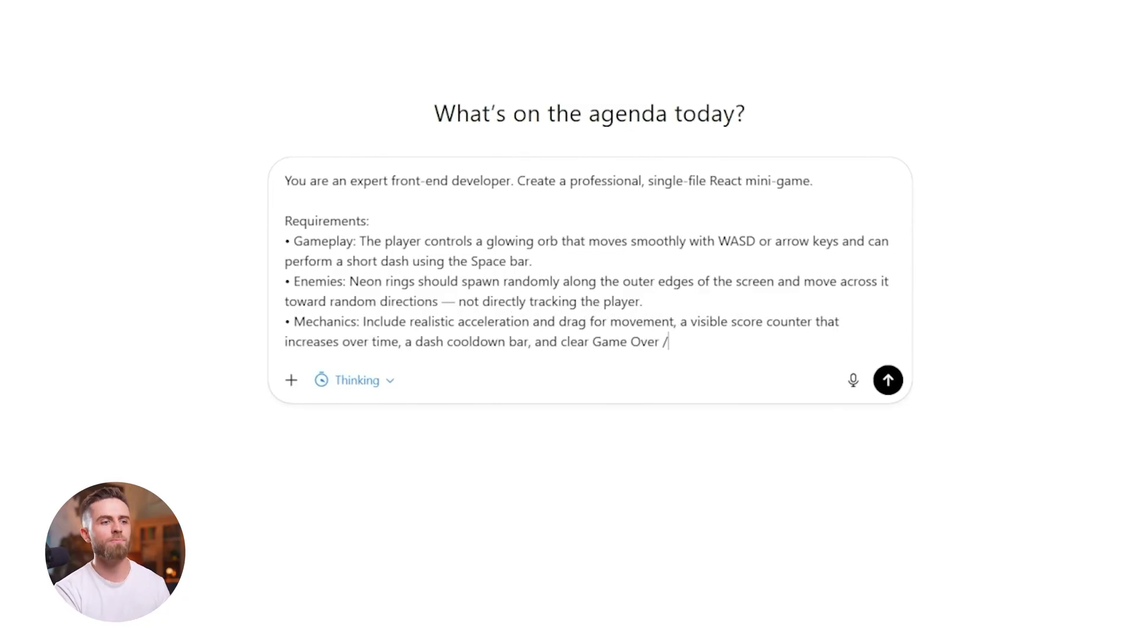
text( Retry screens.)
key(shift+Return)
text(• Visuals: Use a bright neon cyberpunk aesthetic with glowing trails,)
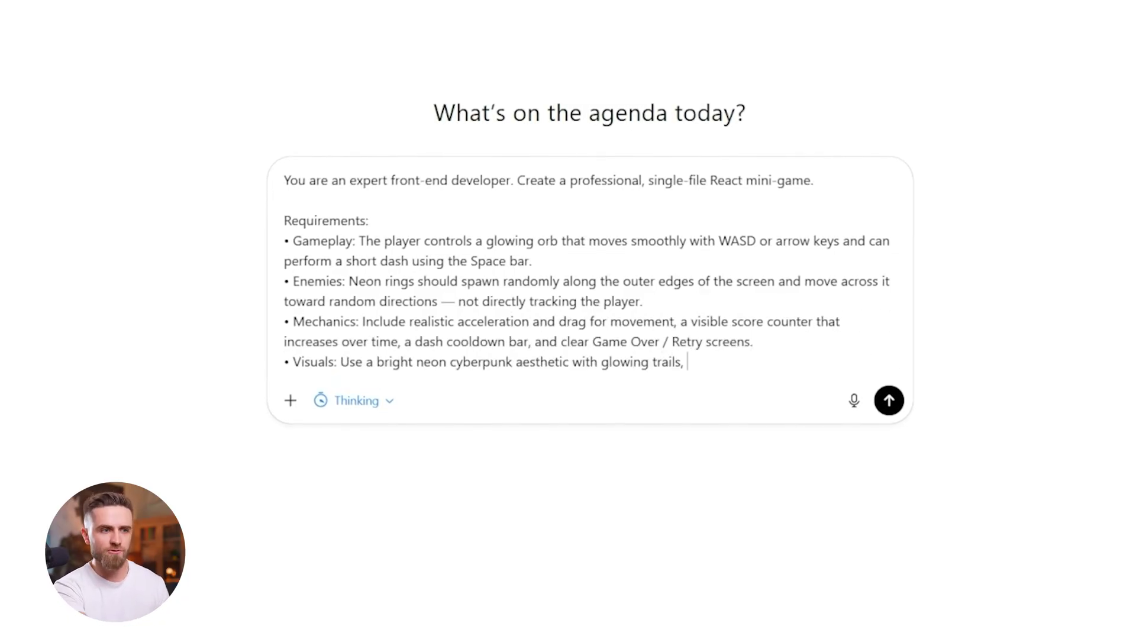
text(h animations implemented with Framer Motion and Tailwind CSS.)
key(shift+Return)
text(• Pe)
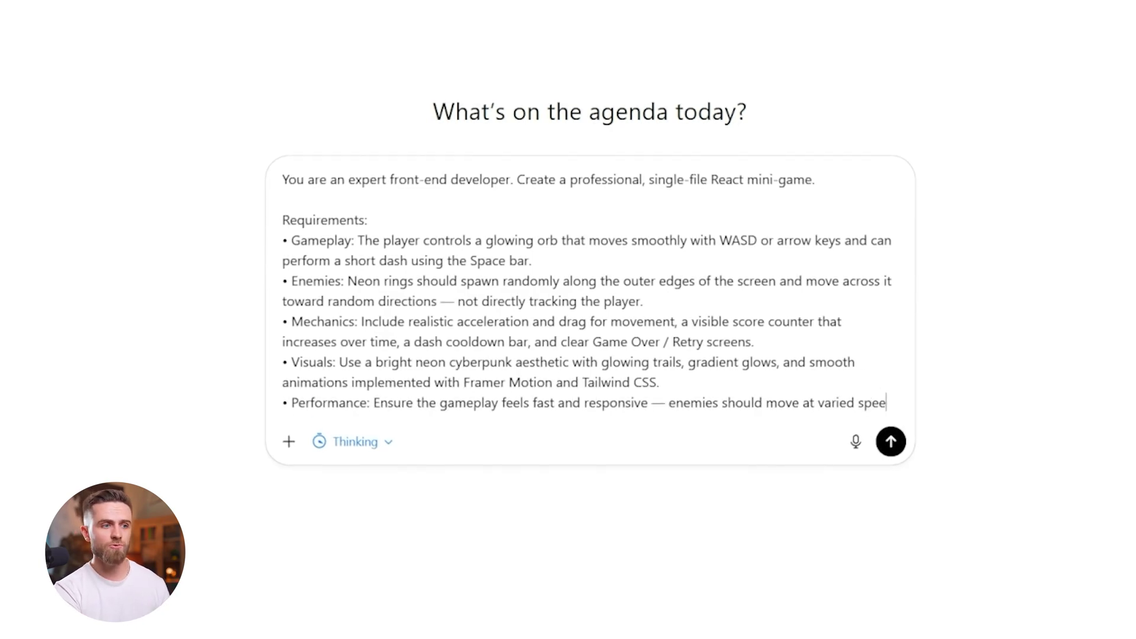
text(ds, with new ones spawning every 0.5–1 second.)
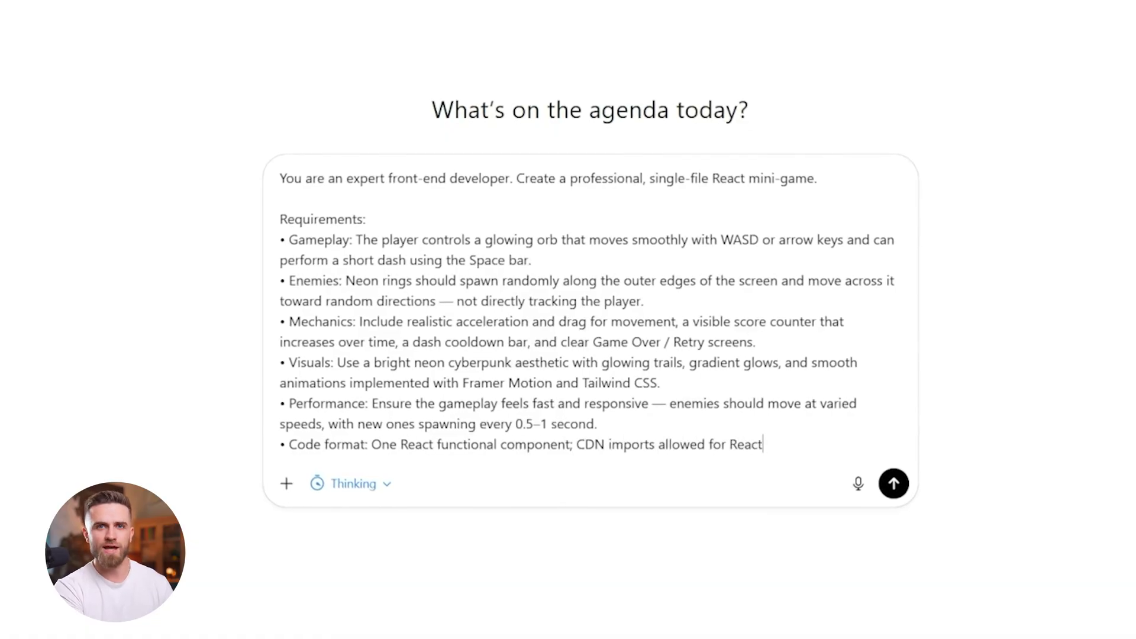
text(d CSS,)
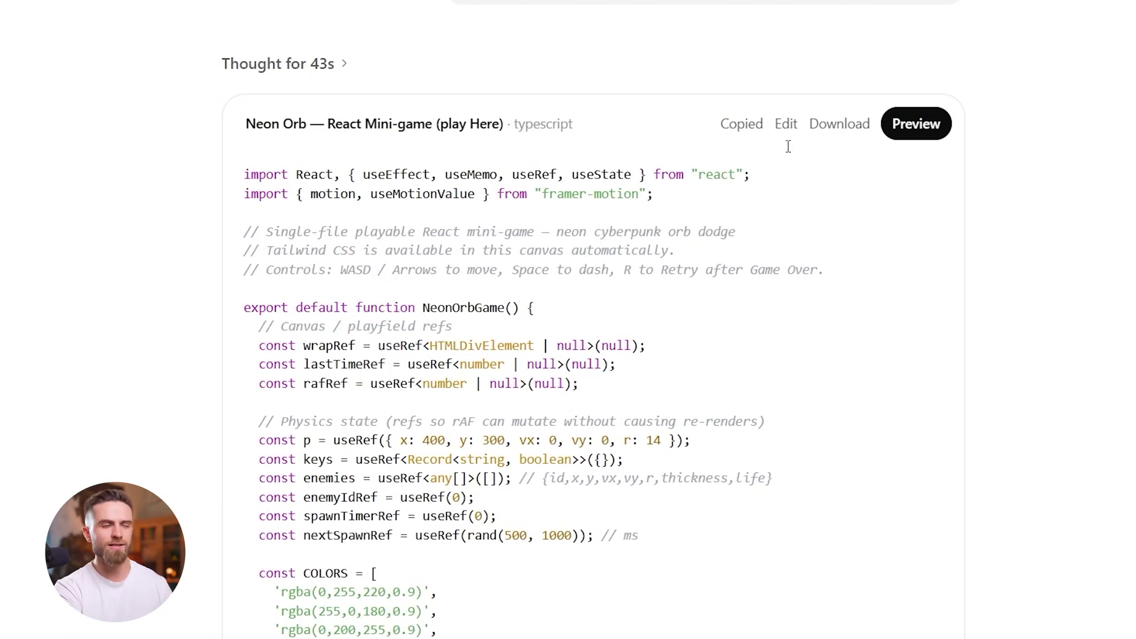
Preview the Neon Orb game and play it, steering with W, S, D and dashing with Space.
click(916, 124)
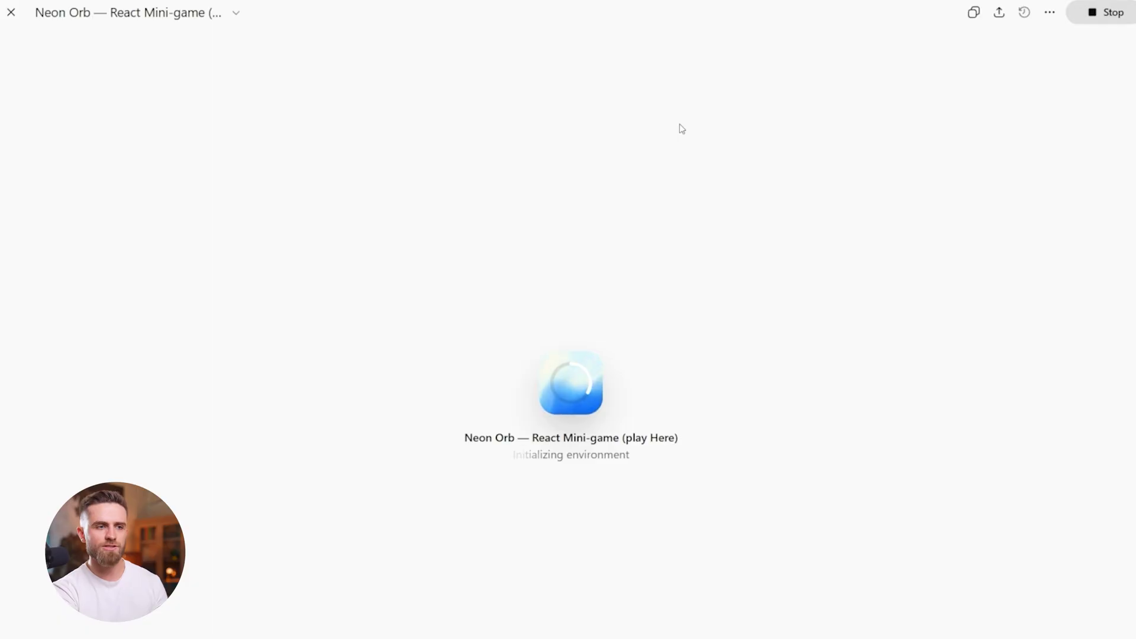
key(s)
key(w)
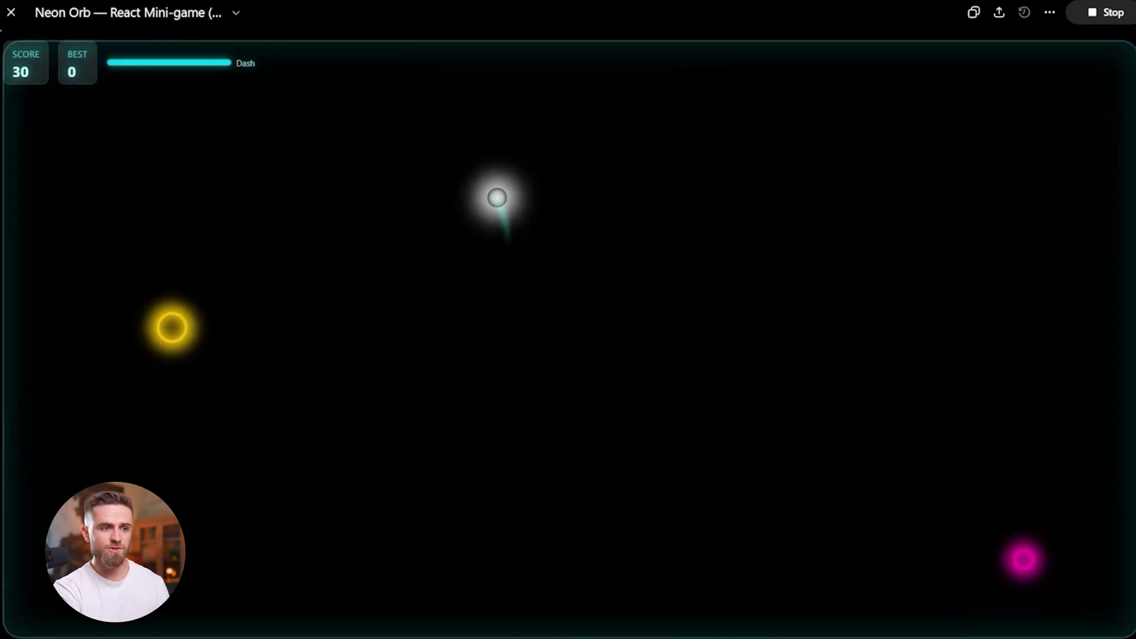
key(space)
key(d)
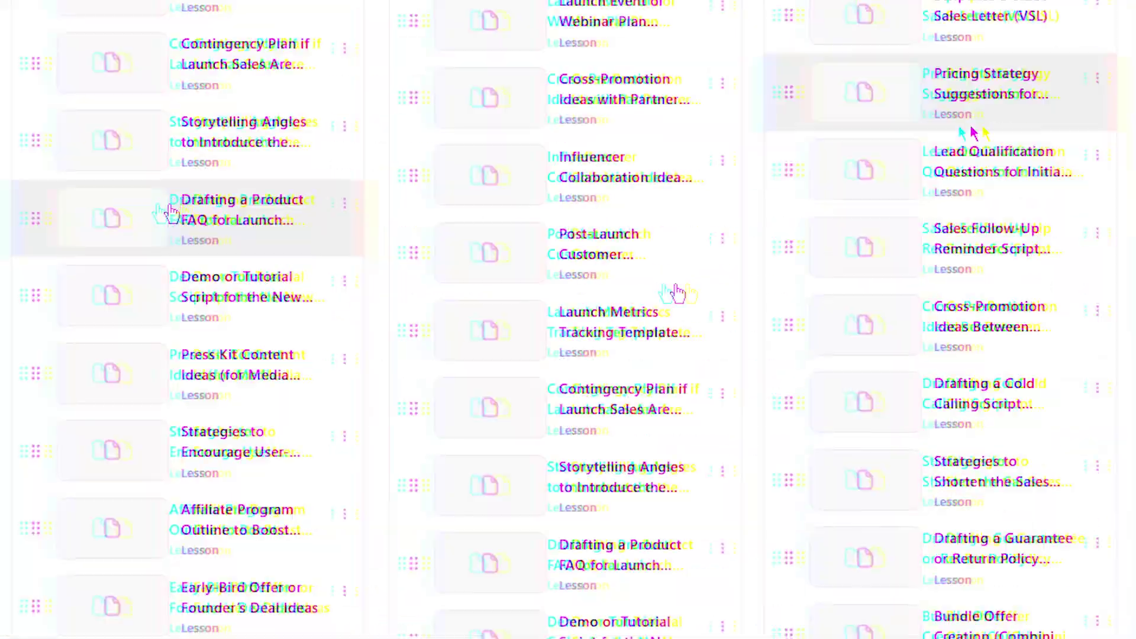
Scroll down the Whop community feed past lesson posts and clips to the ElevenLabs Studio 3.0 post.
scroll(677, 292, down, 5)
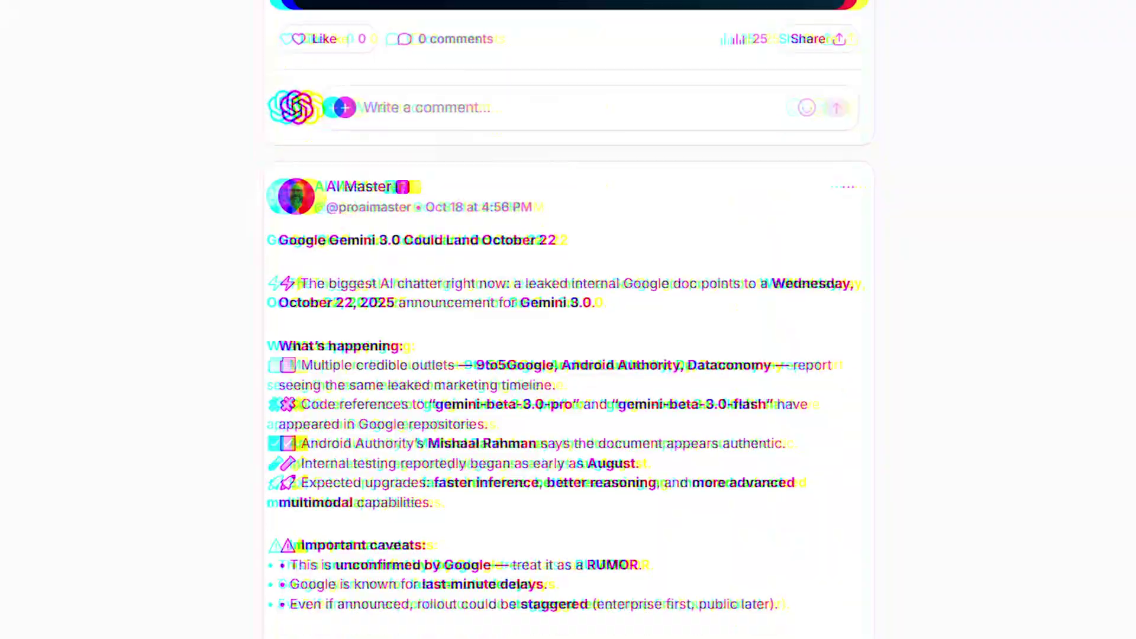
scroll(574, 319, down, 10)
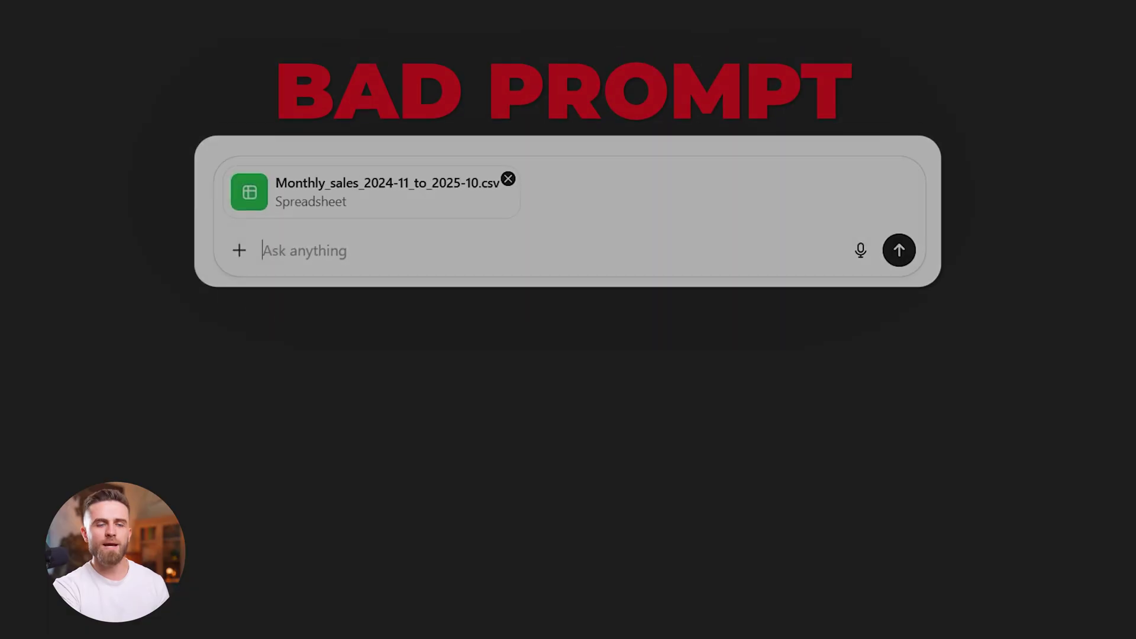
Prompt ChatGPT to rank products by month-over-month % revenue decline from Monthly_sales_2024-11_to_2025-10.csv, then review the reply.
text(Analyze this monthly sales data and answer: which)
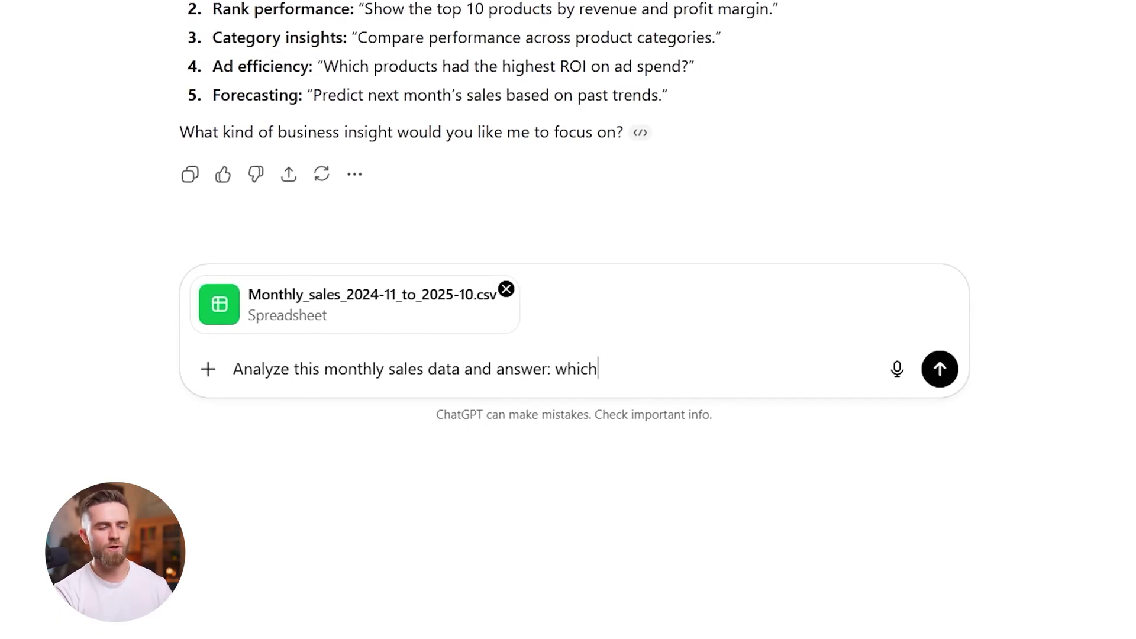
text(onth and)
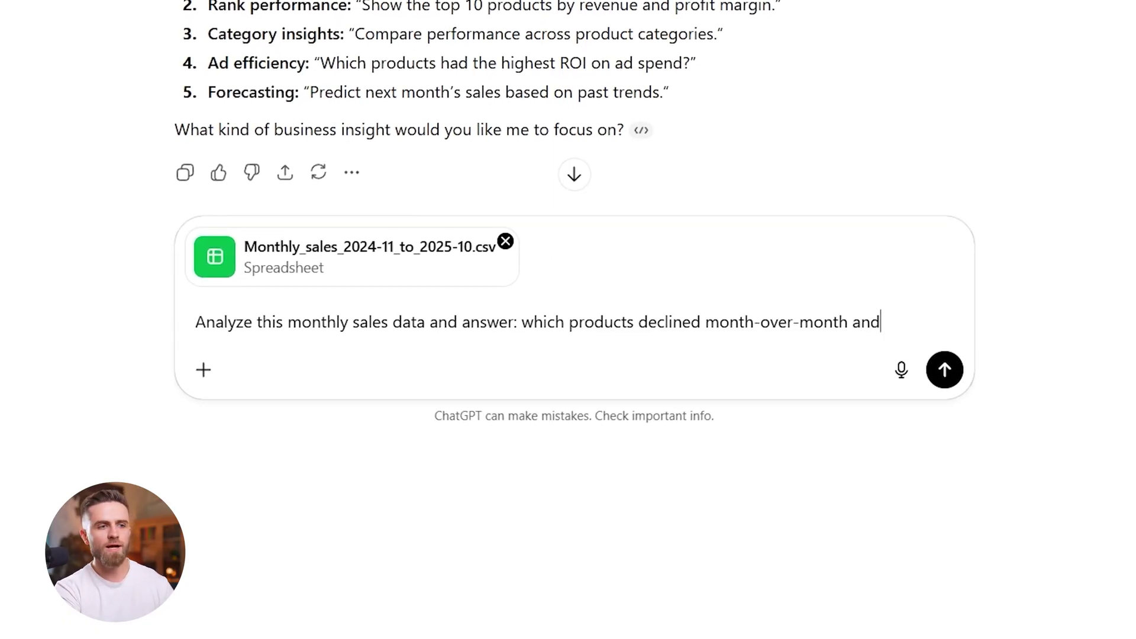
text( why? Present findings as a ranked list with percentage changes. Highli)
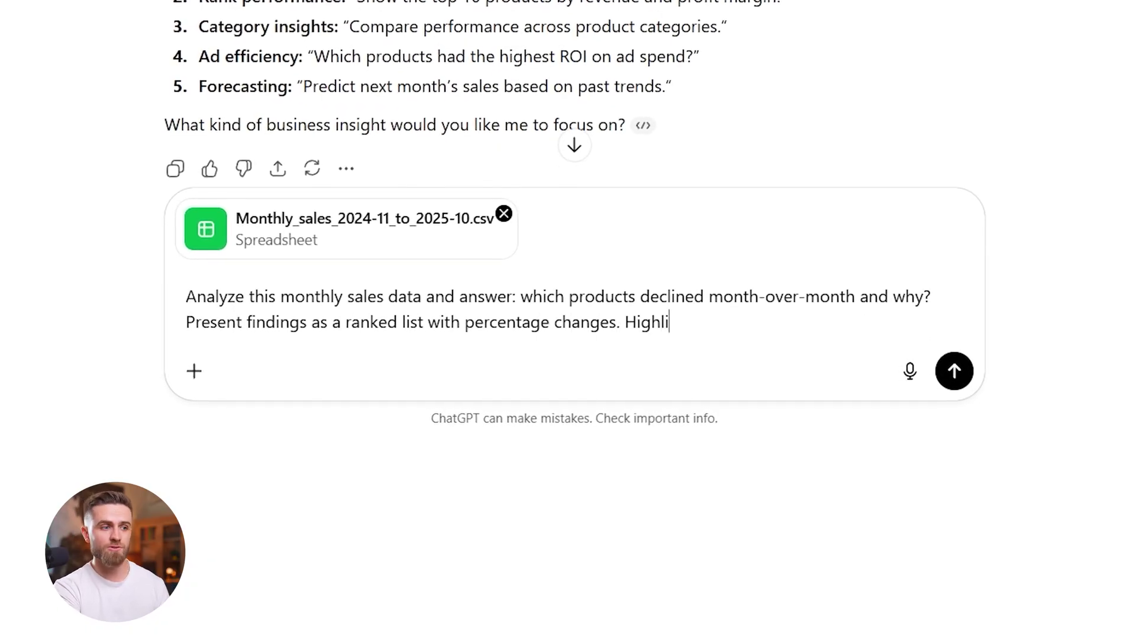
text(% decline. If patterns exist, suggest two h)
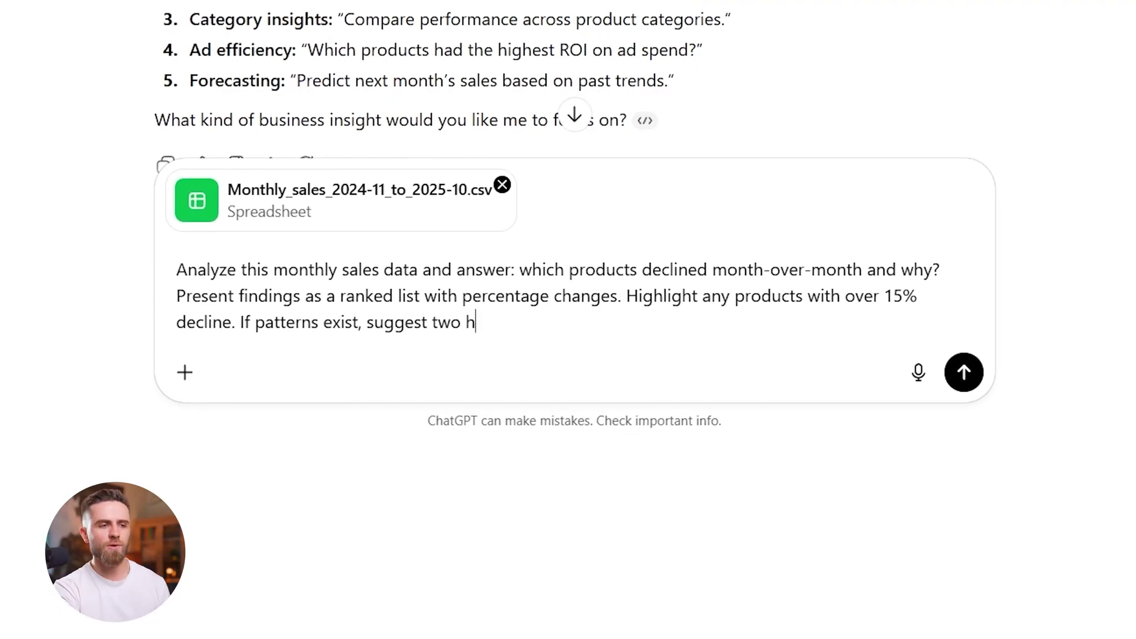
text( for the c)
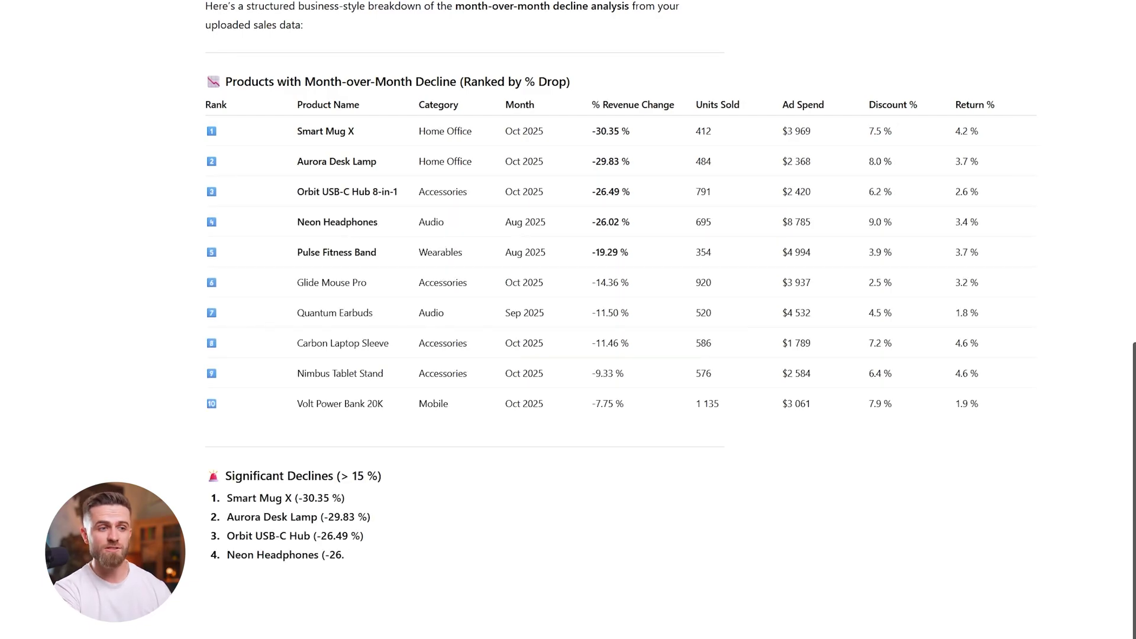
scroll(1121, 551, down, 5)
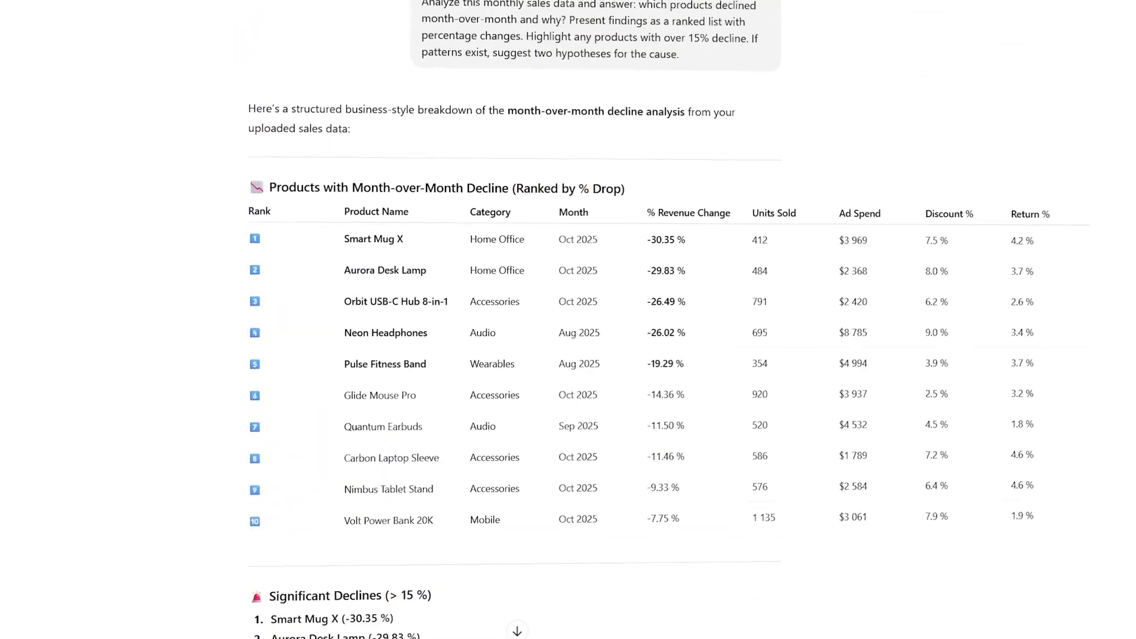
scroll(568, 319, up, 10)
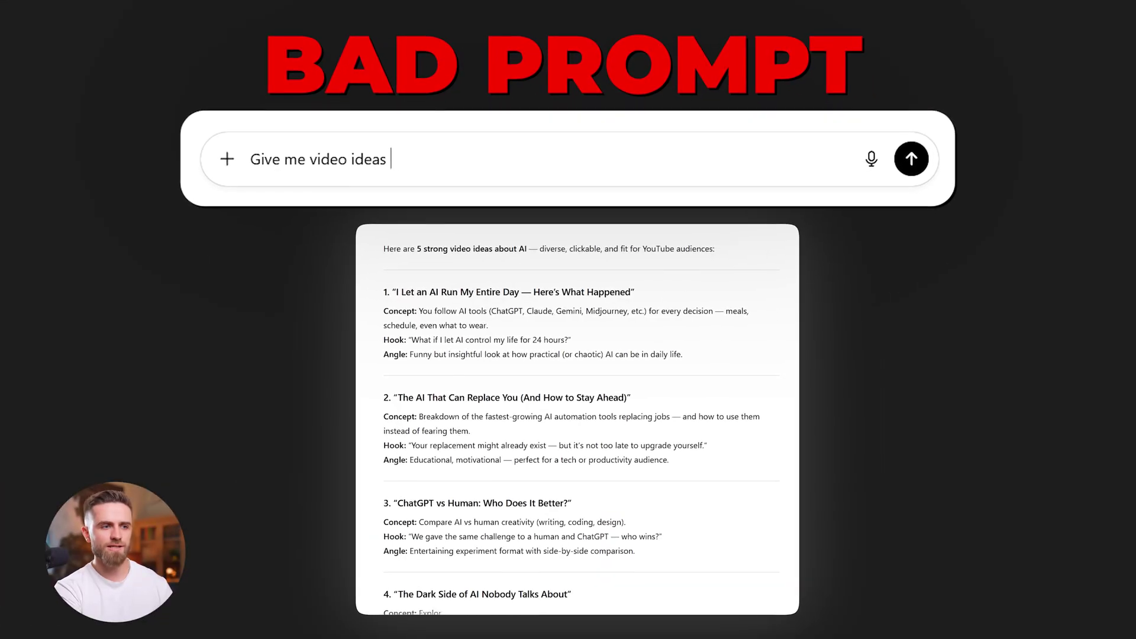
Write the 15 YouTube-ranked AI workflow video ideas prompt, then begin the automation ideas prompt.
text(about AI)
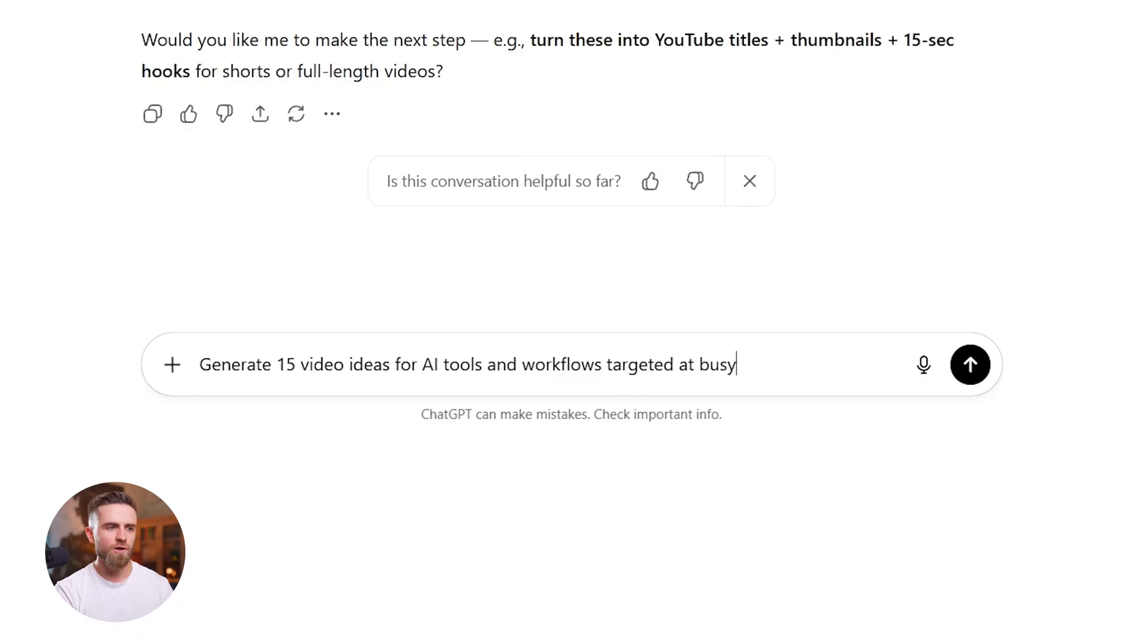
text(ho want)
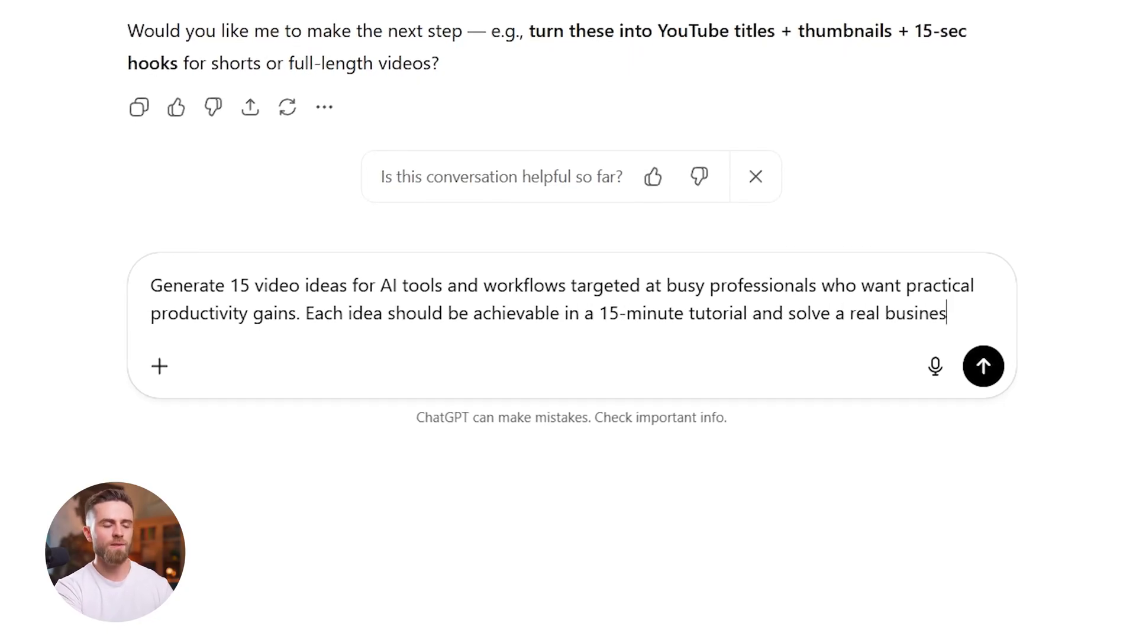
text(s problem.)
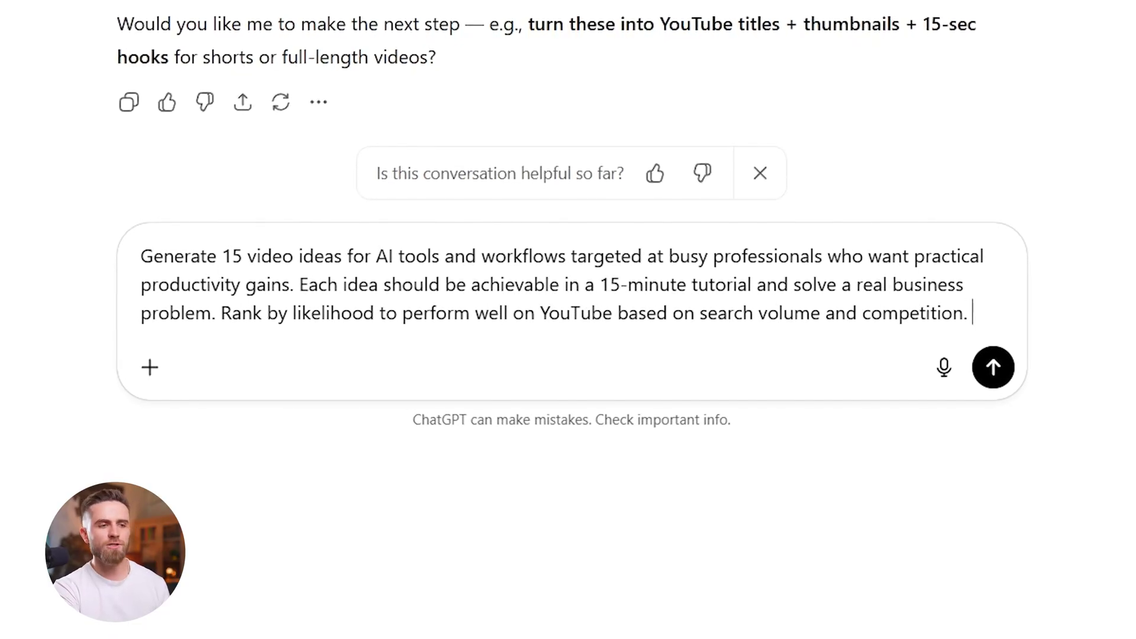
text(For the)
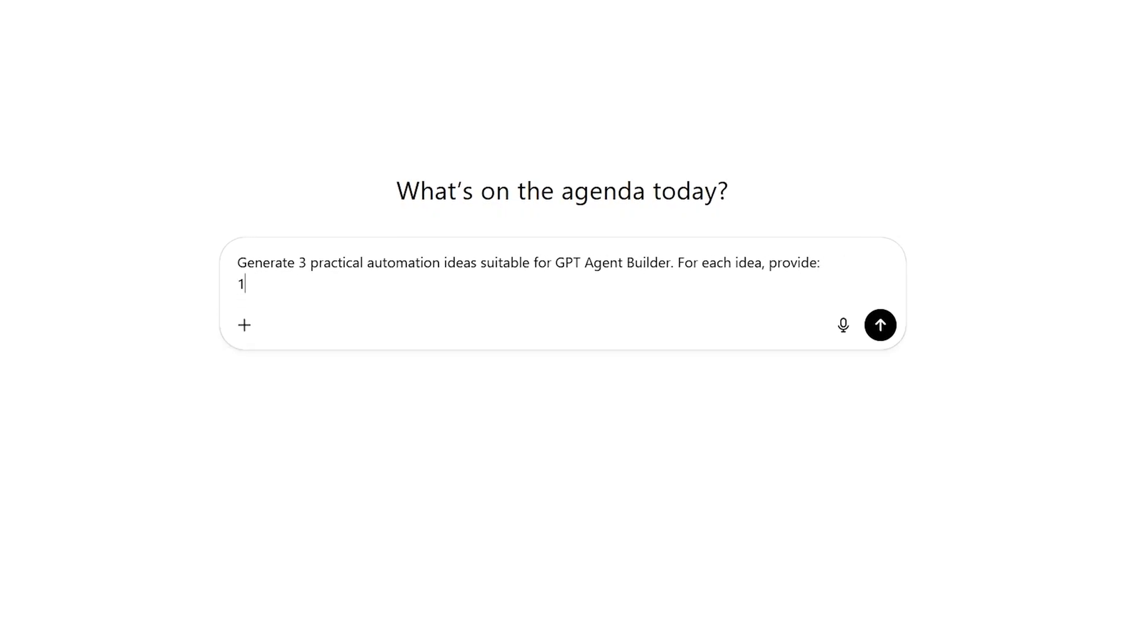
Finish the numbered 3-part automation prompt, add 'Target user: freelancer managing client projects.' and send it.
text(e case)
key(shift+Return)
text(2)
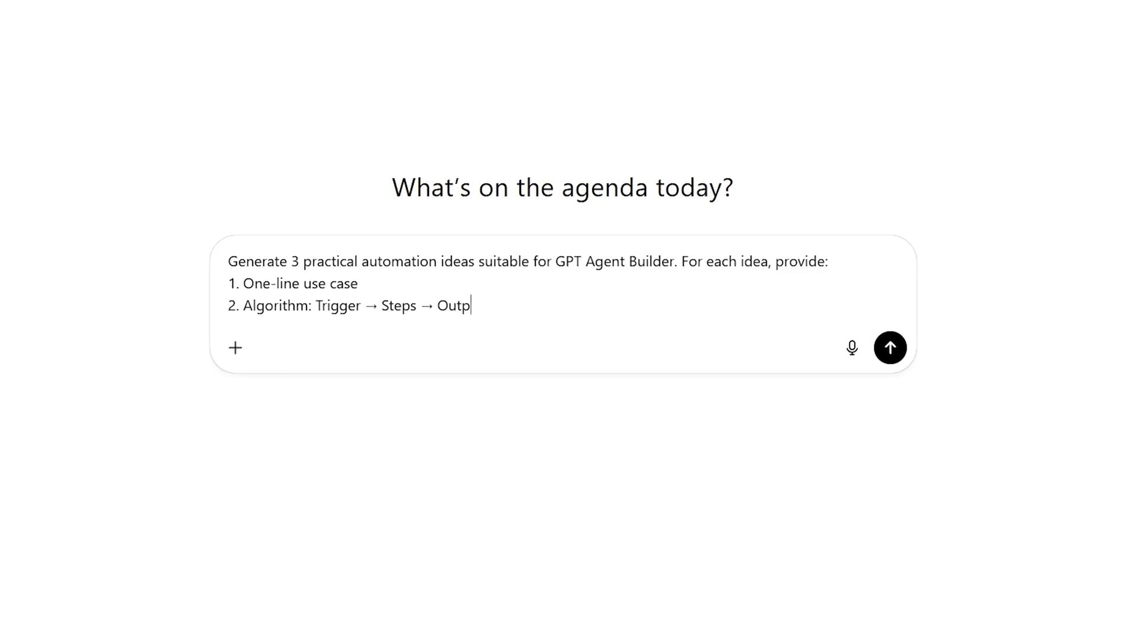
text(ut)
key(shift+Return)
text(3.)
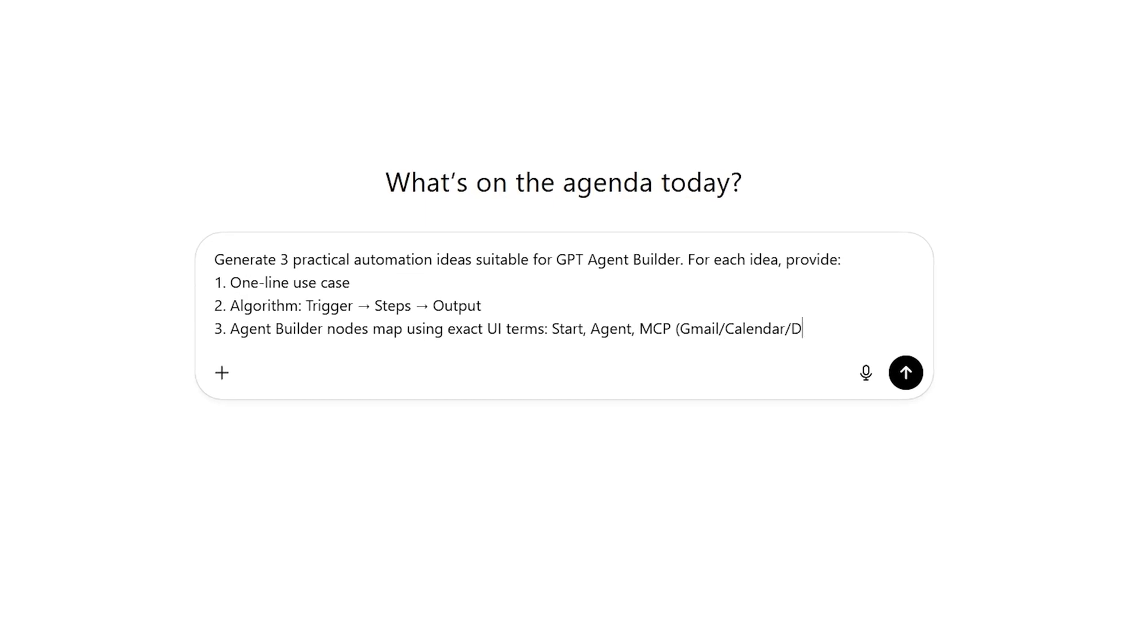
text(/Else, User approval), Tools (Guardrails), Data (Transform/Set state), End)
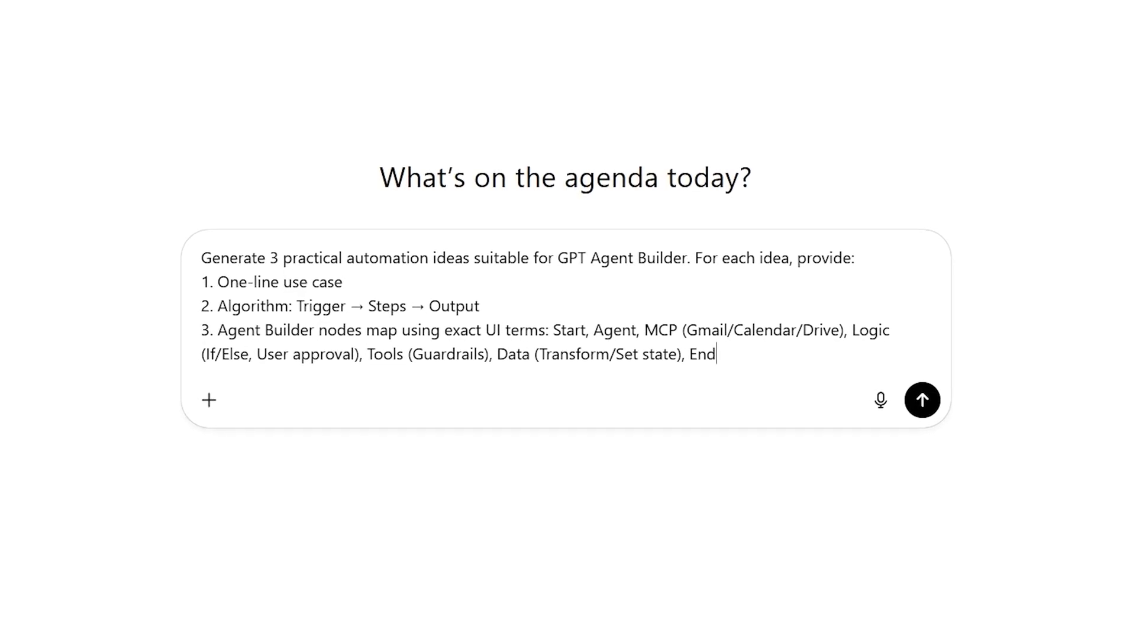
key(shift+Return)
key(shift+Return)
text(Target user: freelancer manag)
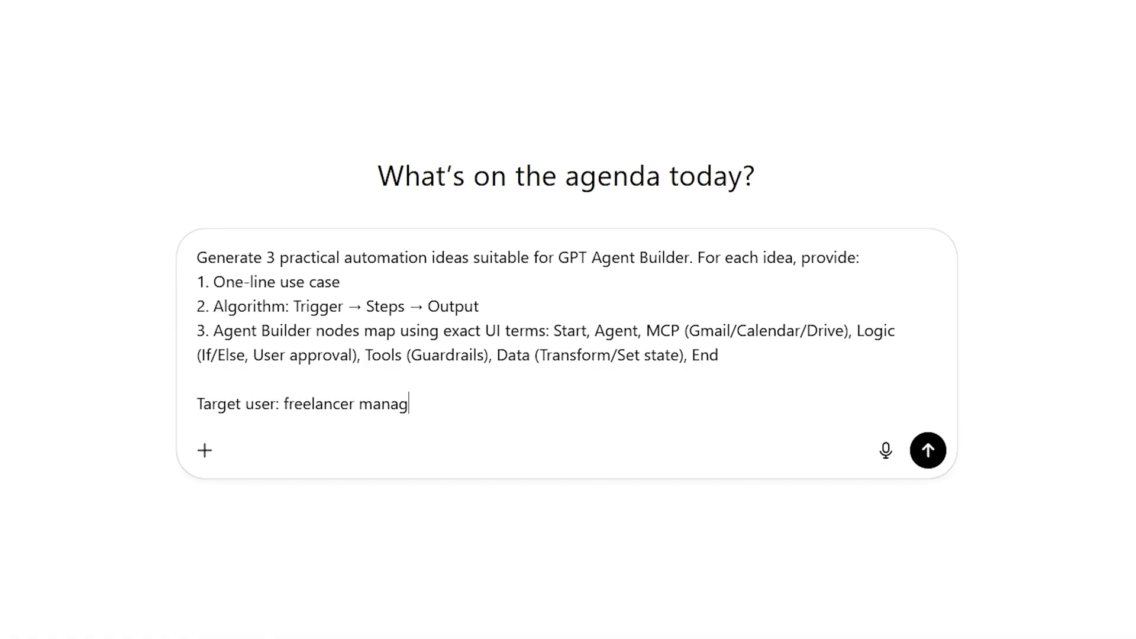
text(ing client projects.)
key(Return)
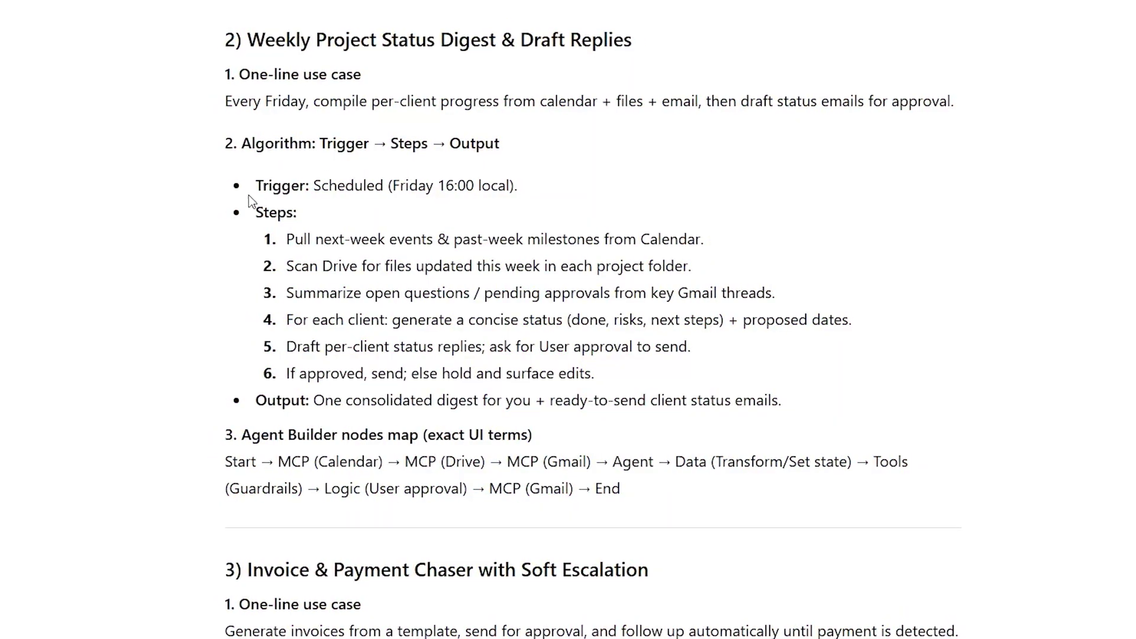
Highlight the second idea's Trigger, Steps, Output and Agent Builder node-map labels.
drag(251, 189, 306, 186)
drag(251, 212, 295, 211)
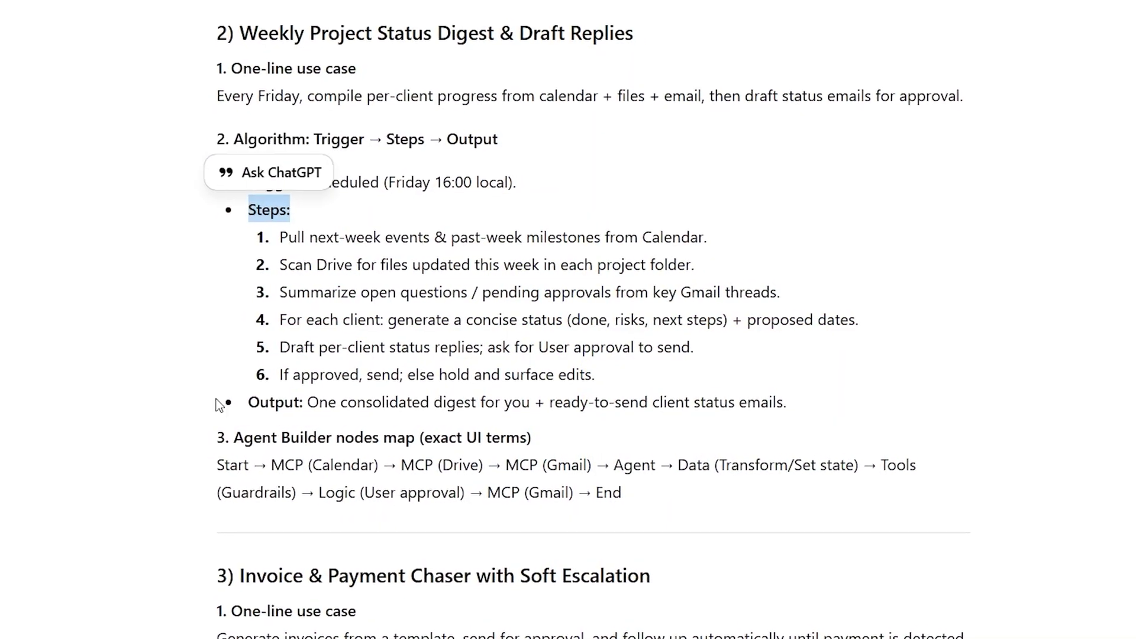
drag(251, 402, 306, 402)
drag(230, 438, 555, 439)
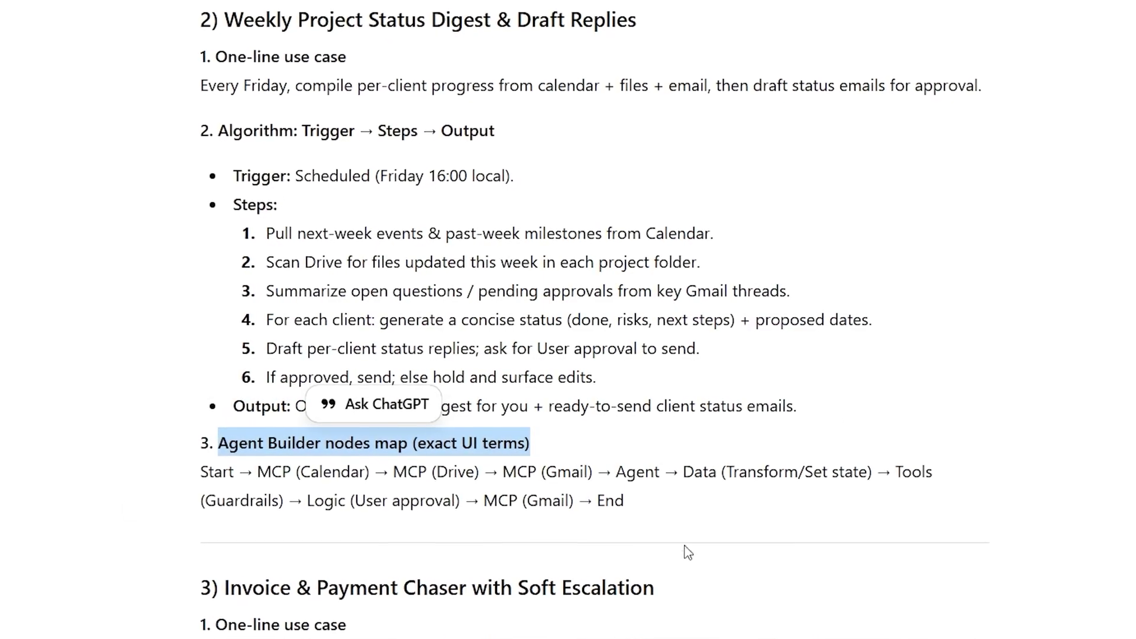
click(516, 527)
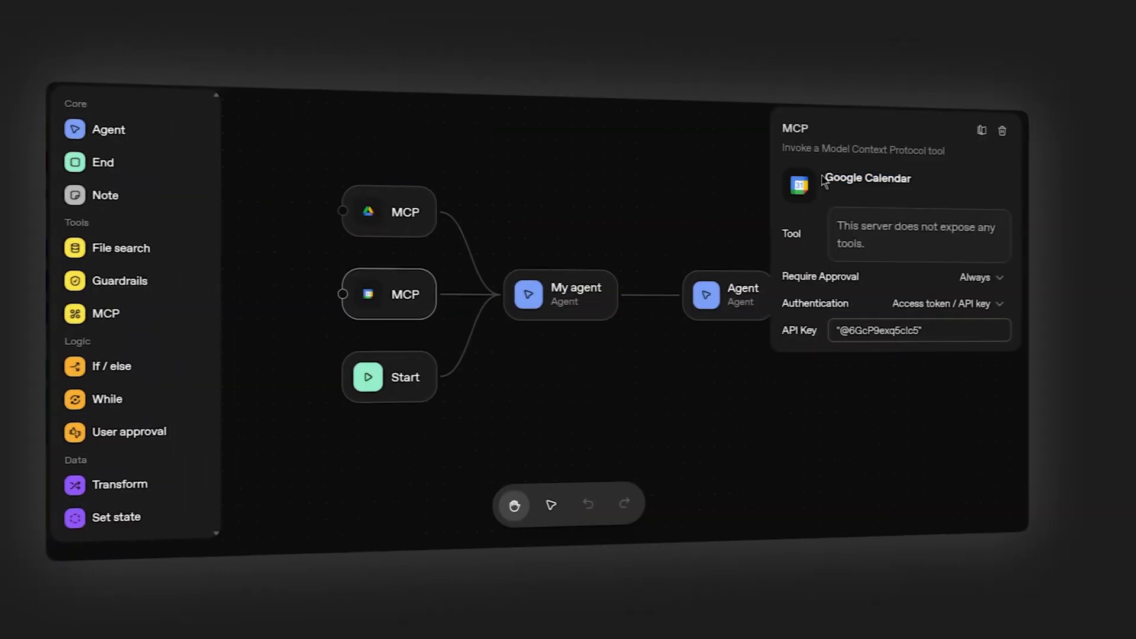
Enter 'Summarizer' and 'Draft writing' in the top MCP node, then scroll to the Invoice & Payment Chaser and setup notes.
click(402, 220)
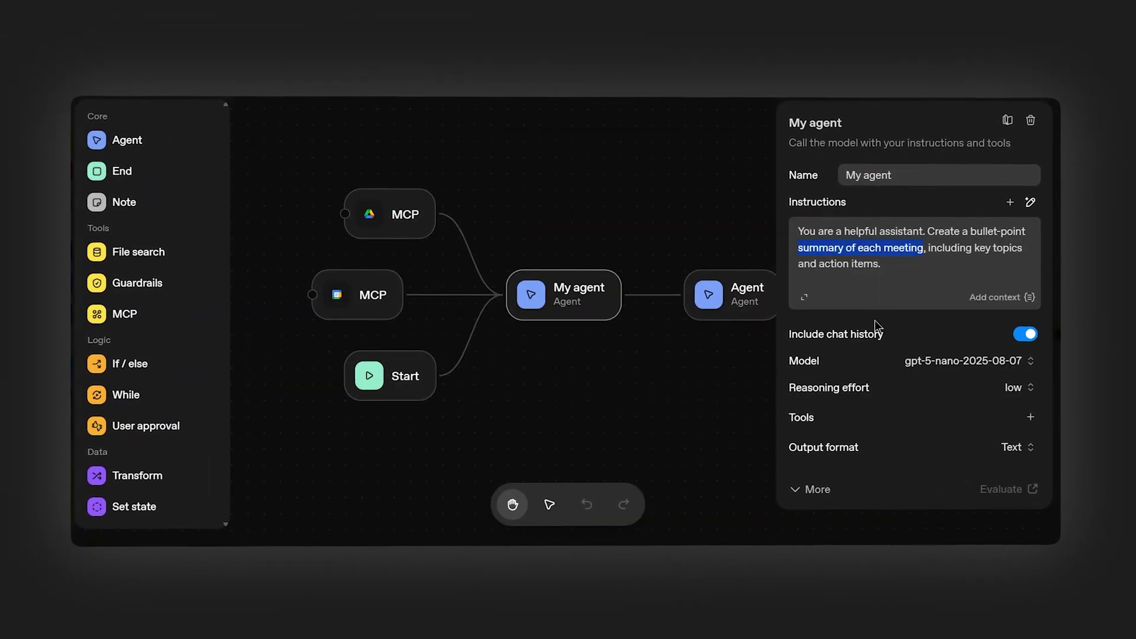
text(Summarizer)
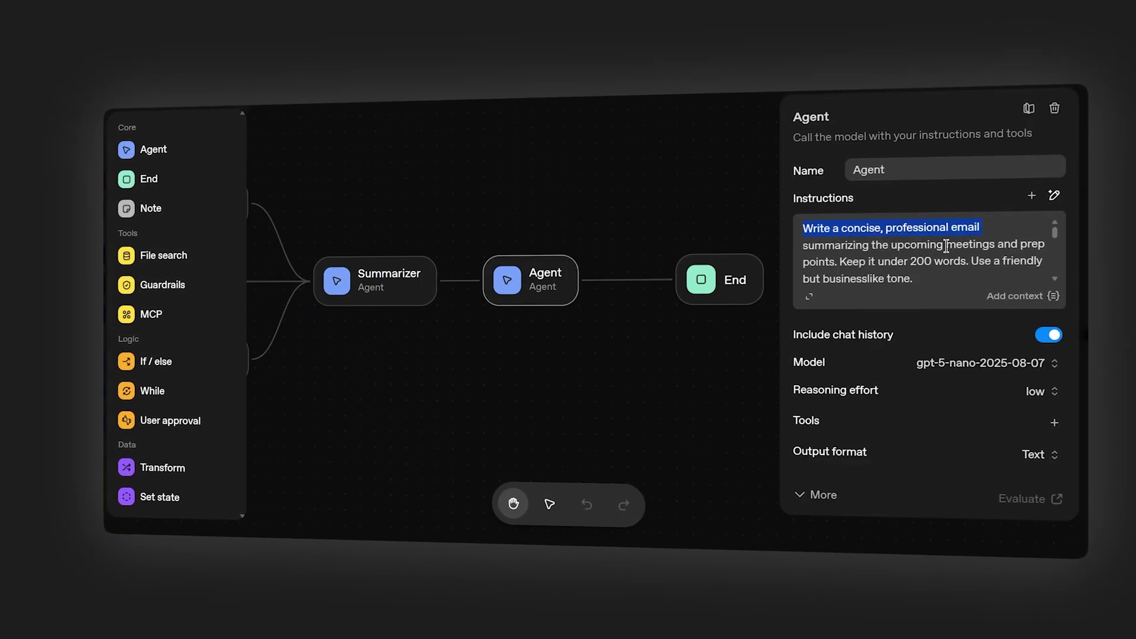
text(Draft writing)
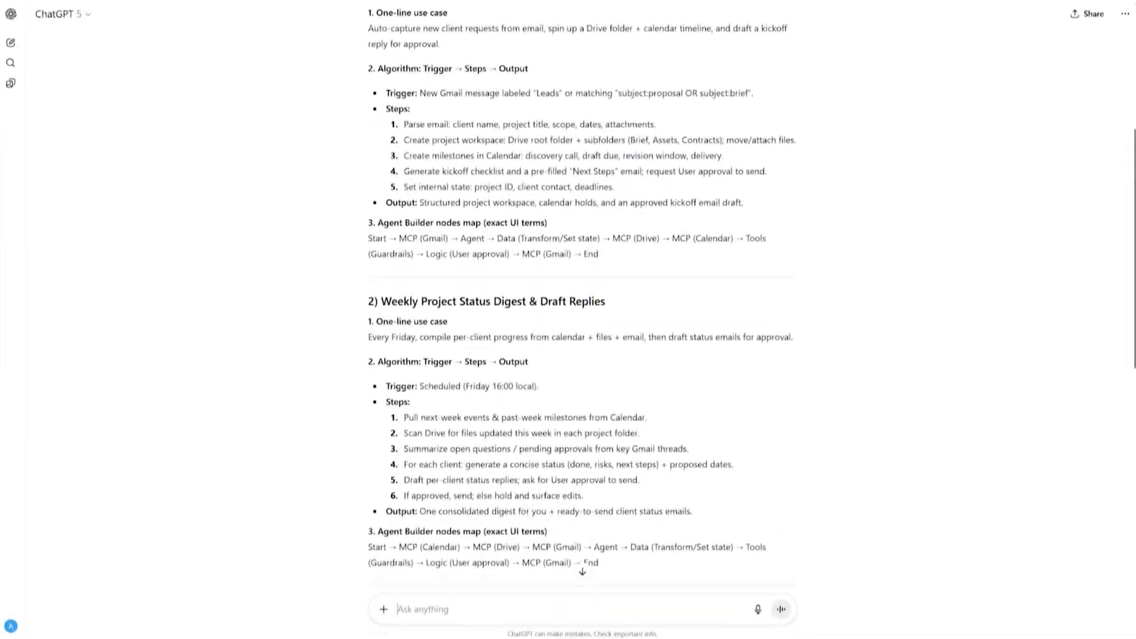
scroll(582, 295, down, 5)
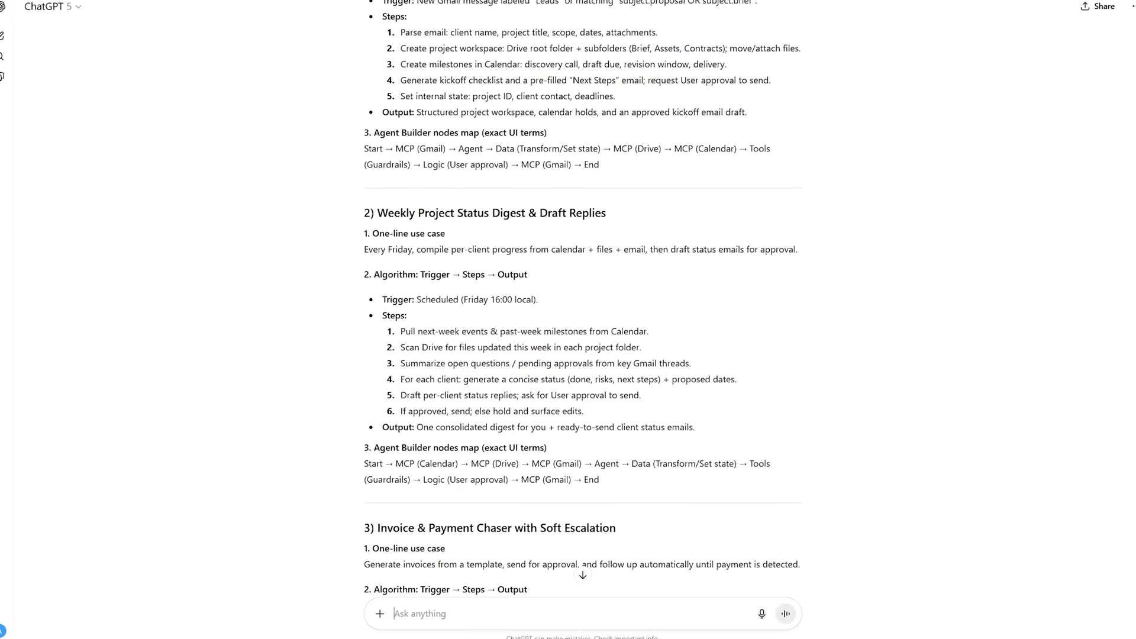
scroll(582, 296, down, 3)
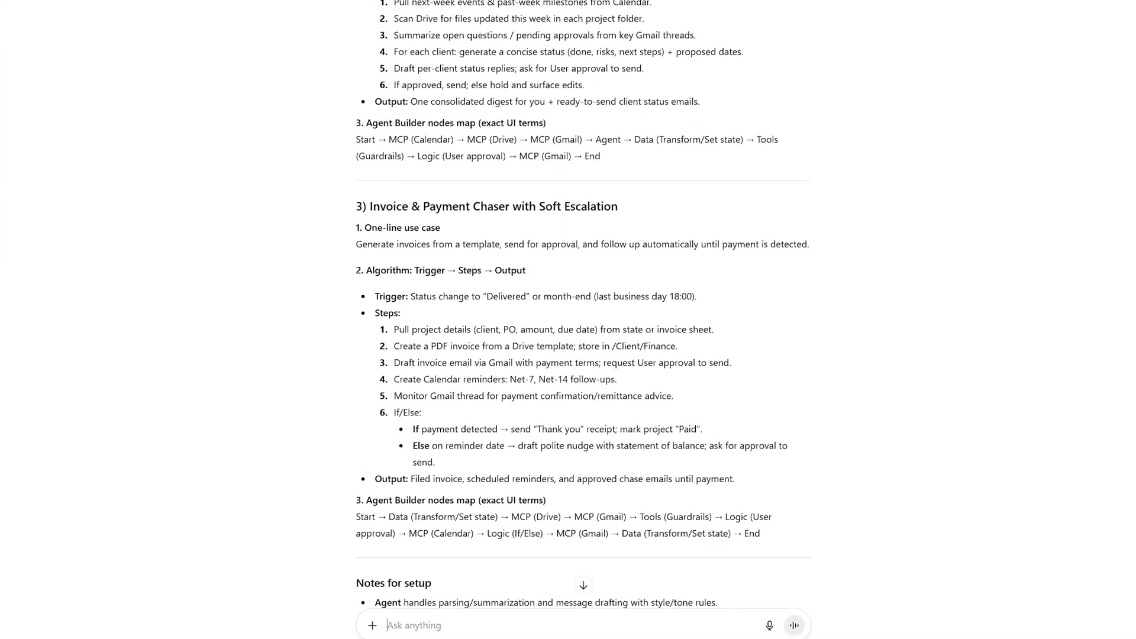